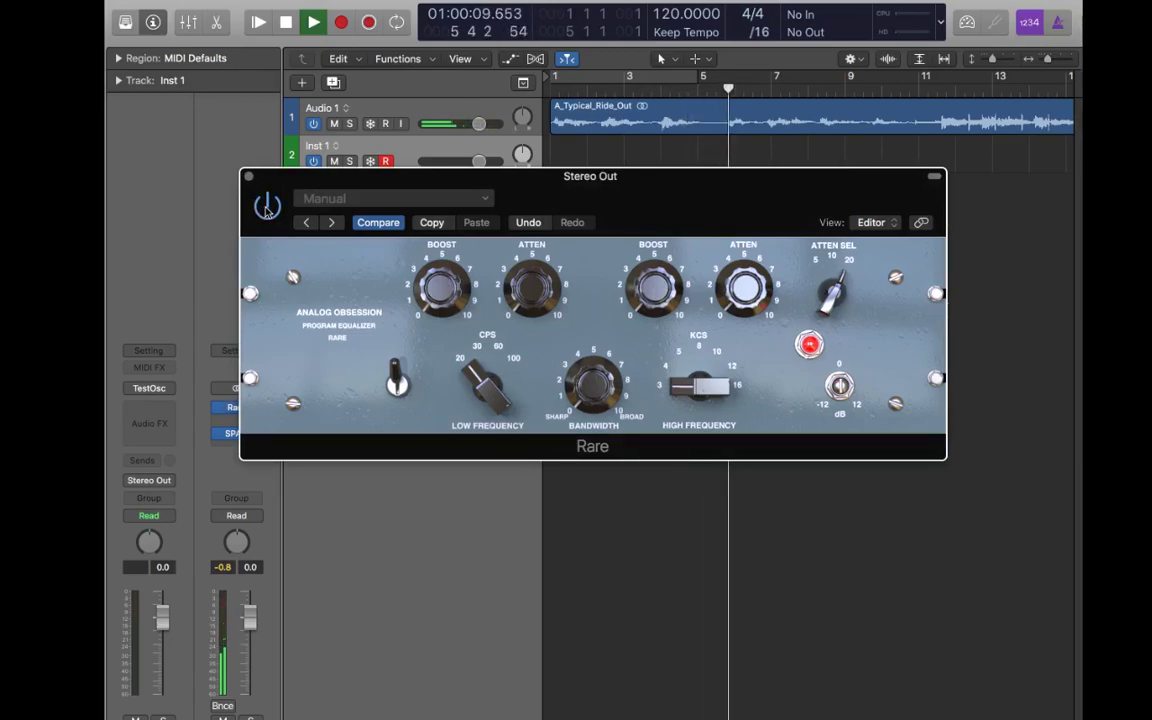
Step: Step the equalizer's Low Frequency selector up through 30 and 60 to 100 CPS while the track plays
left_click(395, 376)
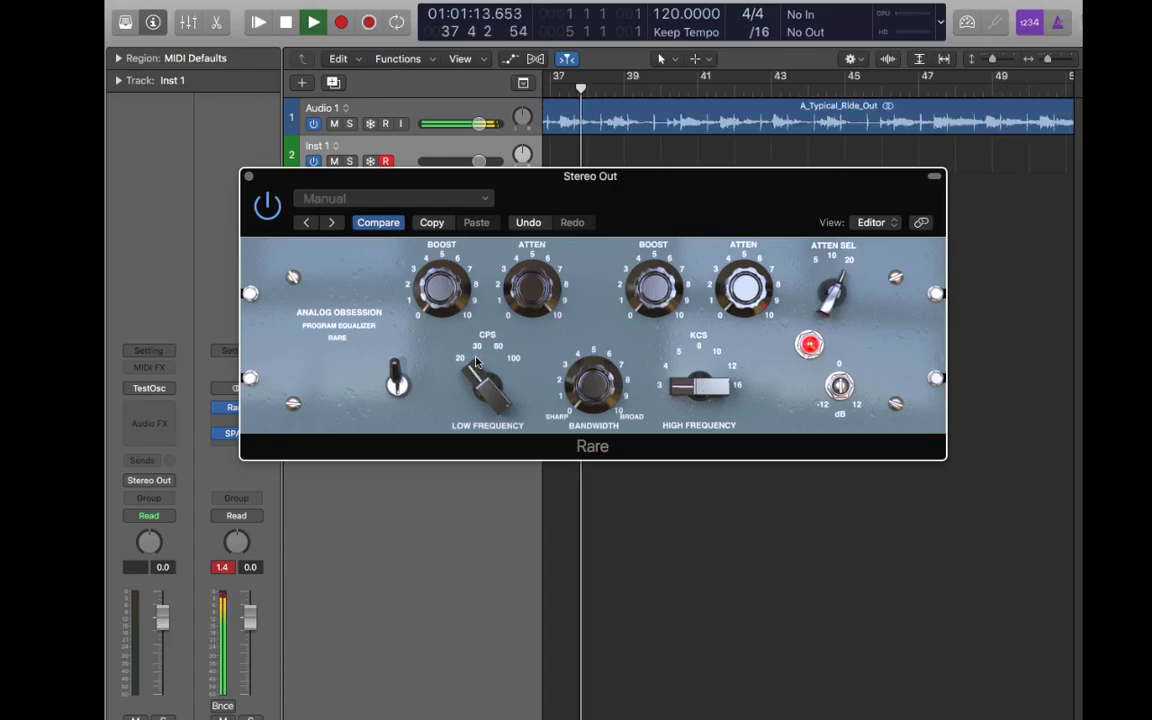
left_click_drag(474, 372, 484, 318)
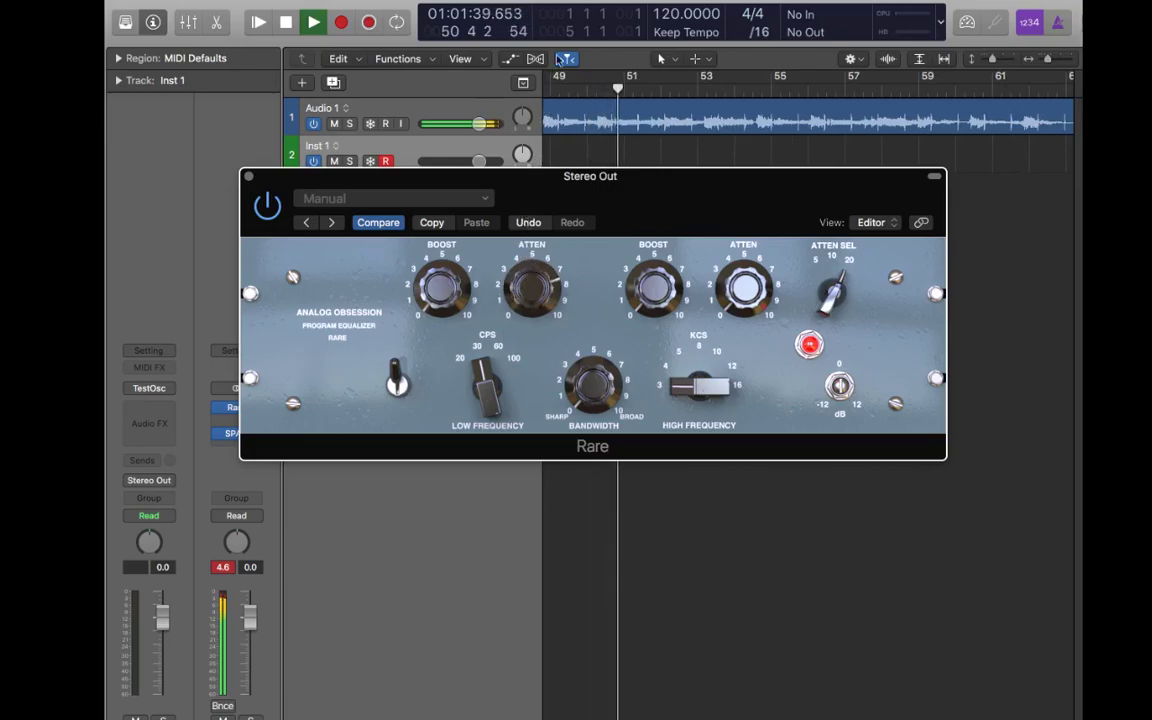
left_click_drag(490, 400, 486, 365)
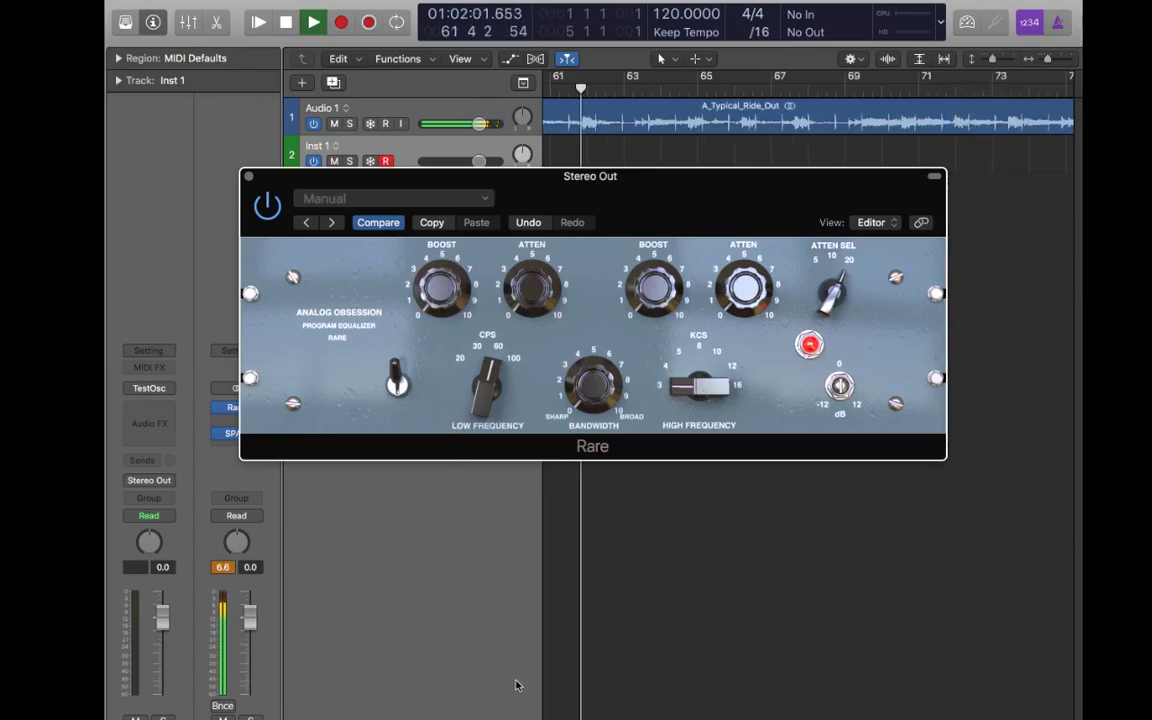
left_click_drag(481, 393, 534, 235)
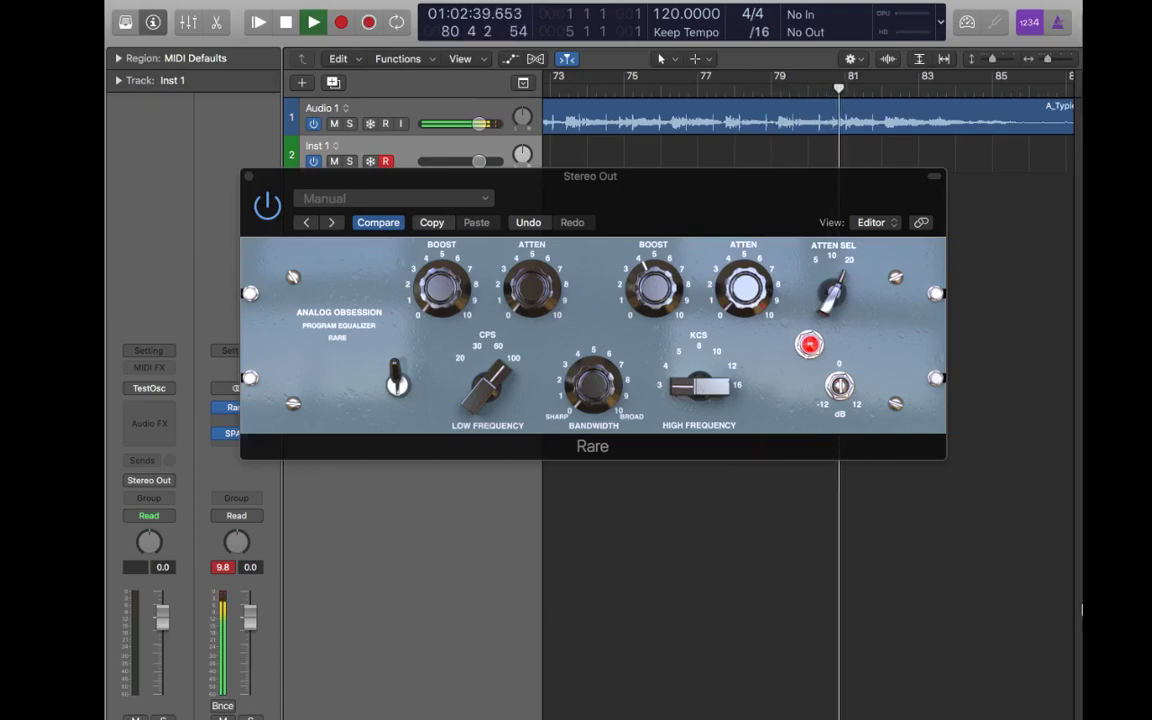
Step: Restart playback from the beginning and step the High Frequency selector up through 5 and 10 to 16 KCS
left_click(648, 196)
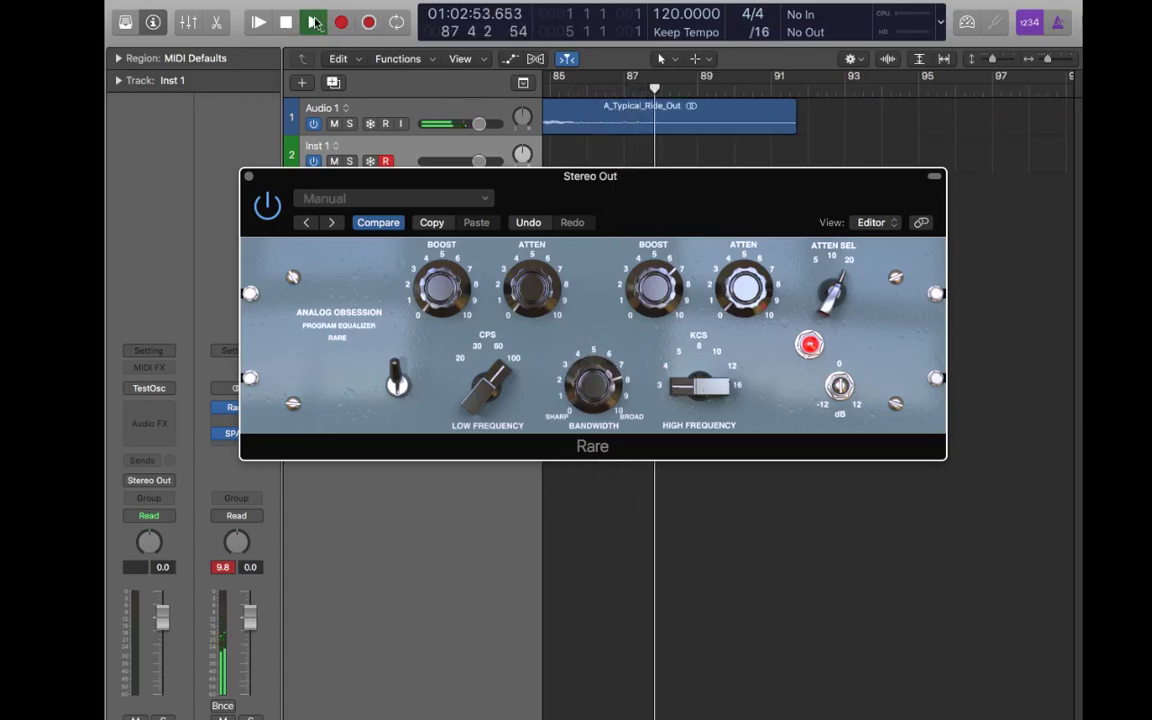
left_click(257, 22)
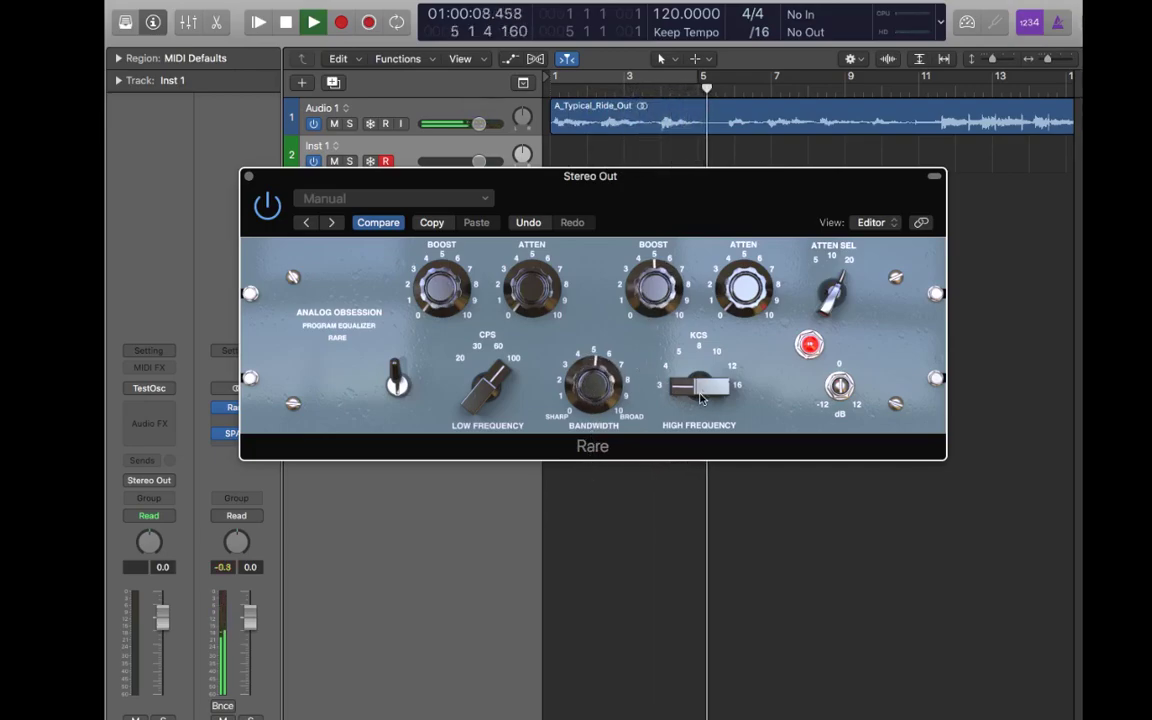
left_click_drag(696, 388, 697, 316)
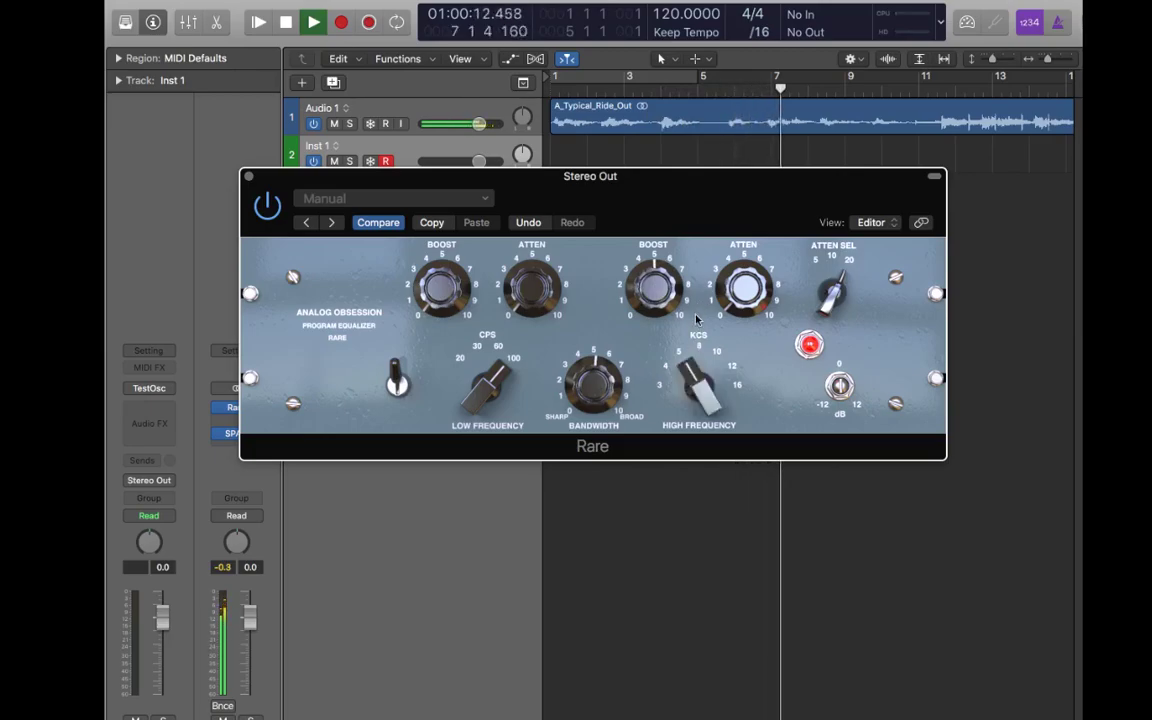
left_click_drag(690, 370, 697, 424)
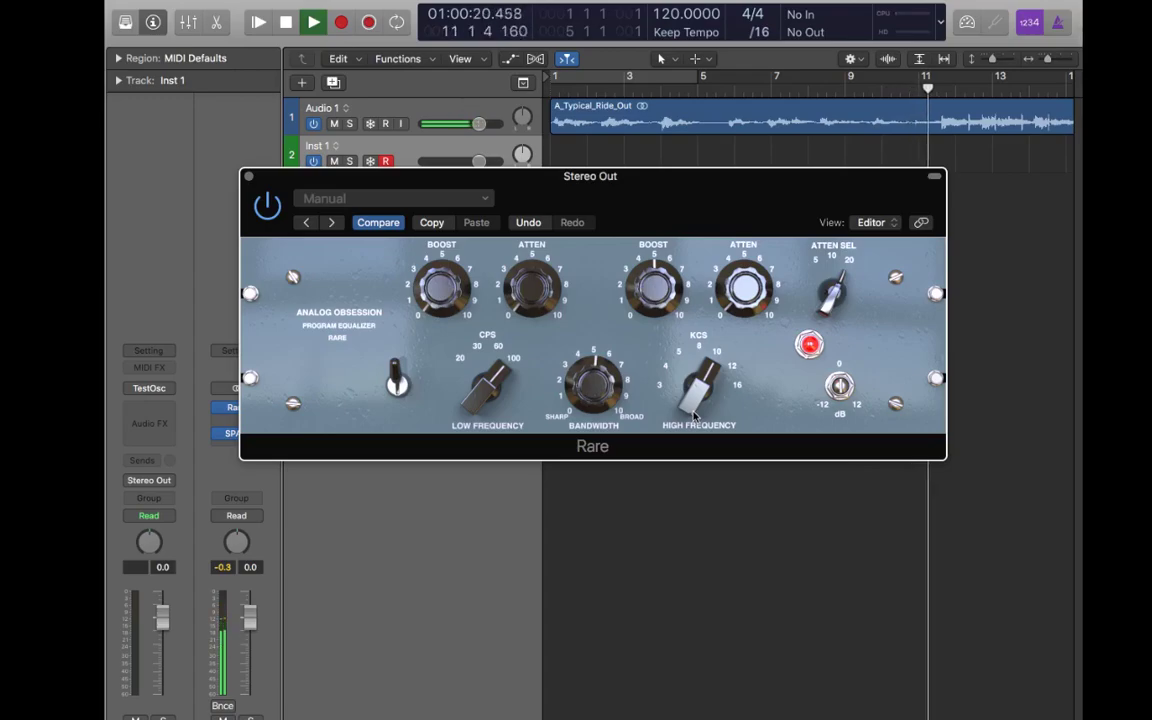
left_click_drag(694, 414, 736, 250)
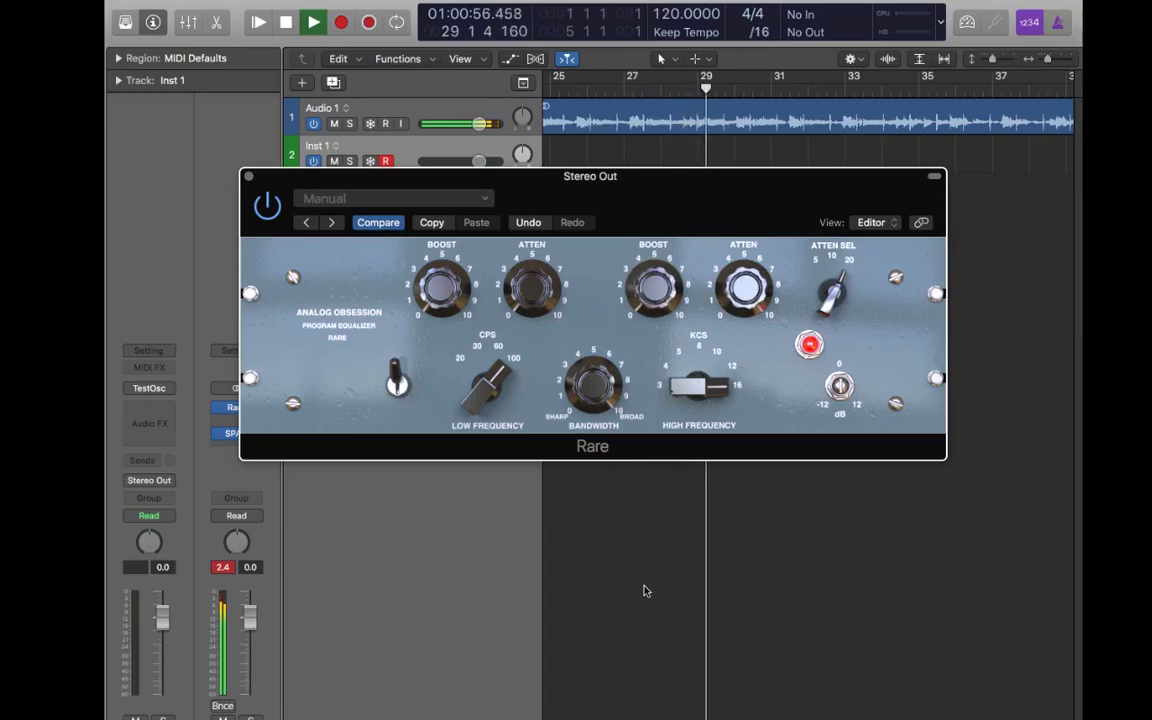
Step: Step the High Frequency selector down through 10, 8, 5 and 4 to 3 KCS
left_click(683, 420)
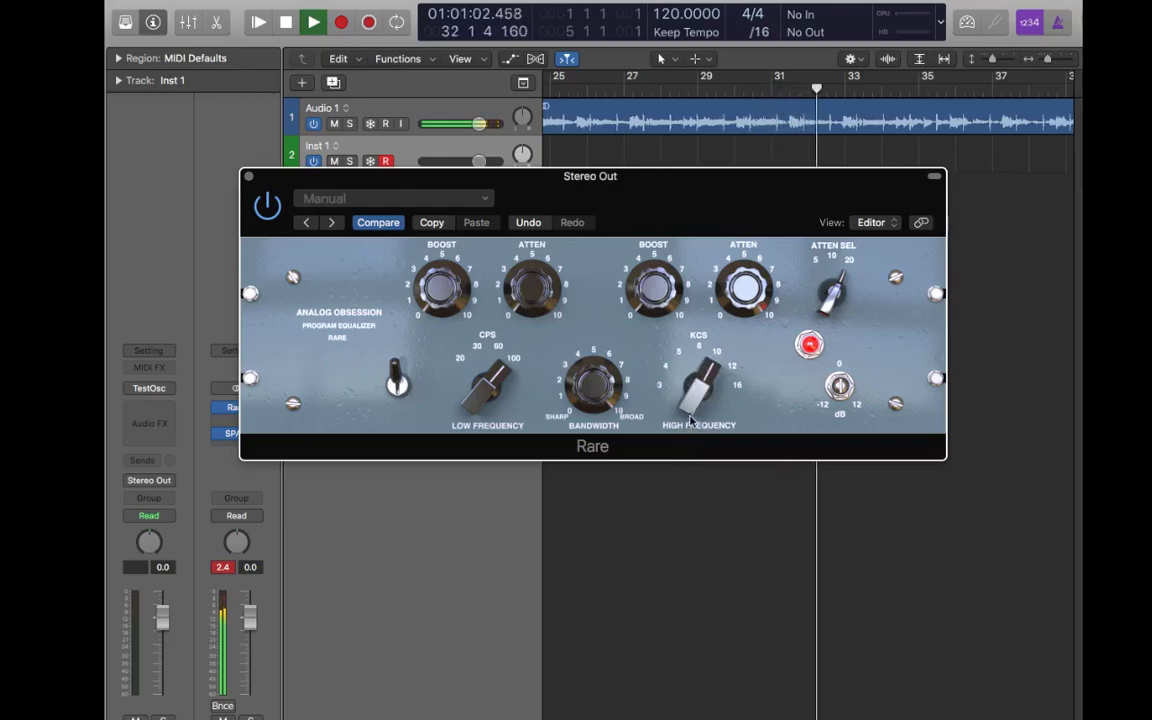
left_click_drag(688, 396, 697, 428)
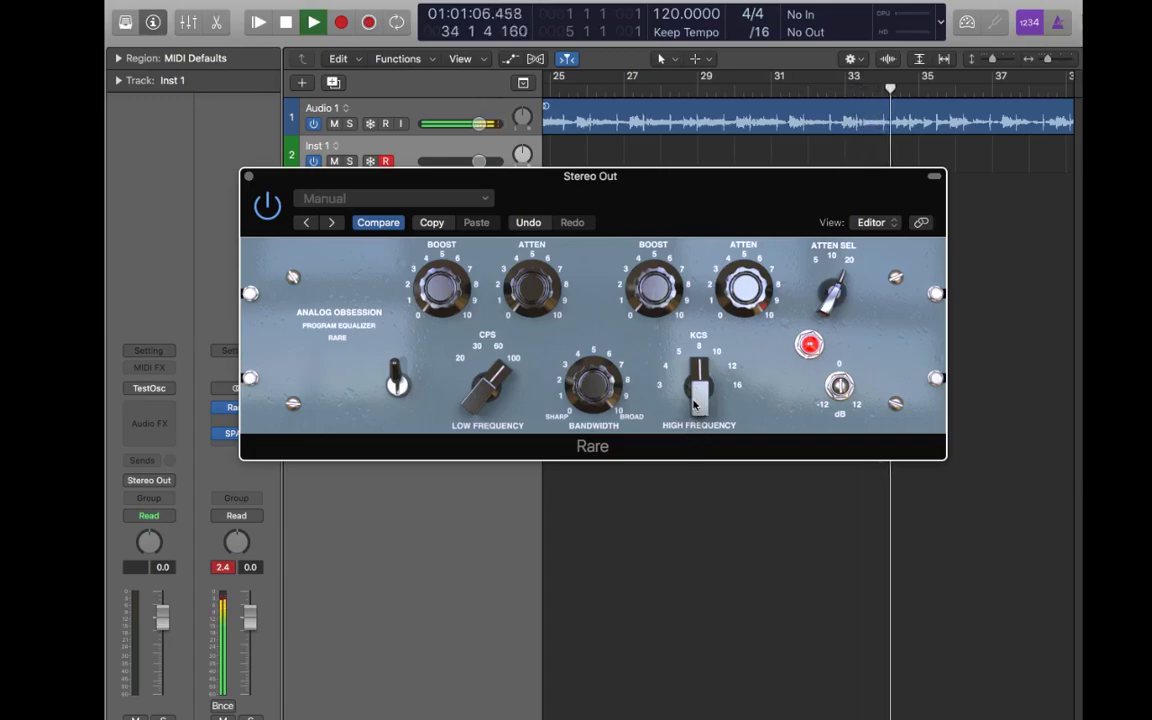
left_click_drag(694, 402, 722, 476)
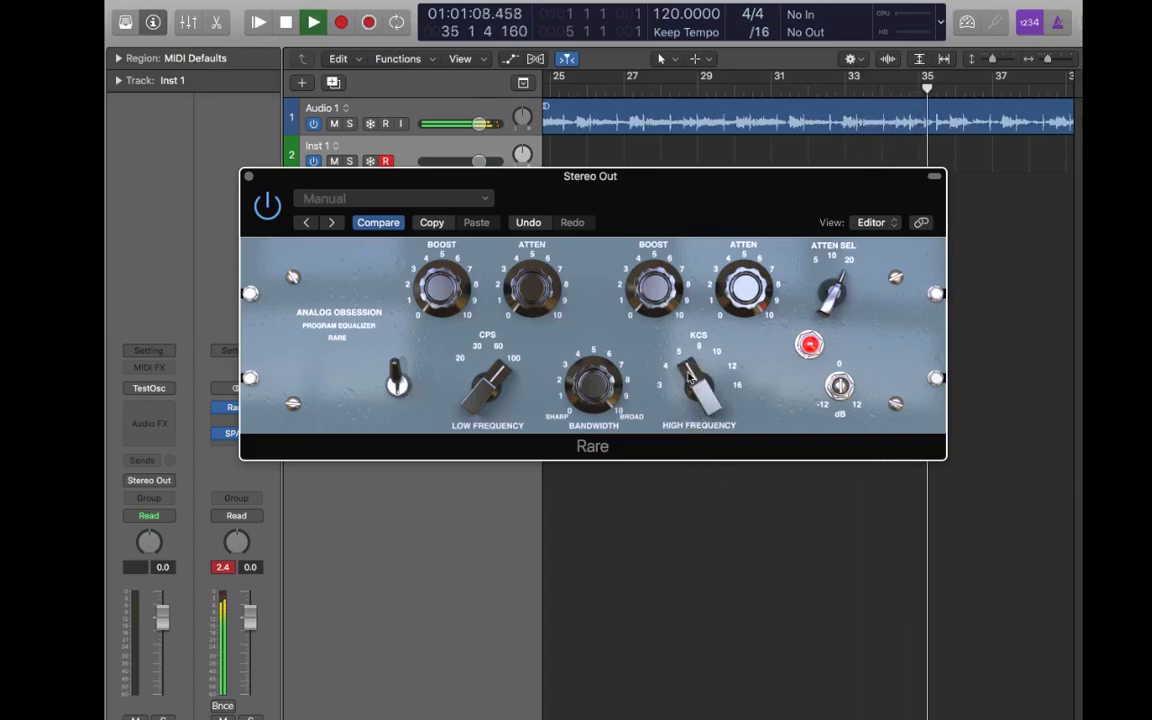
left_click(681, 385)
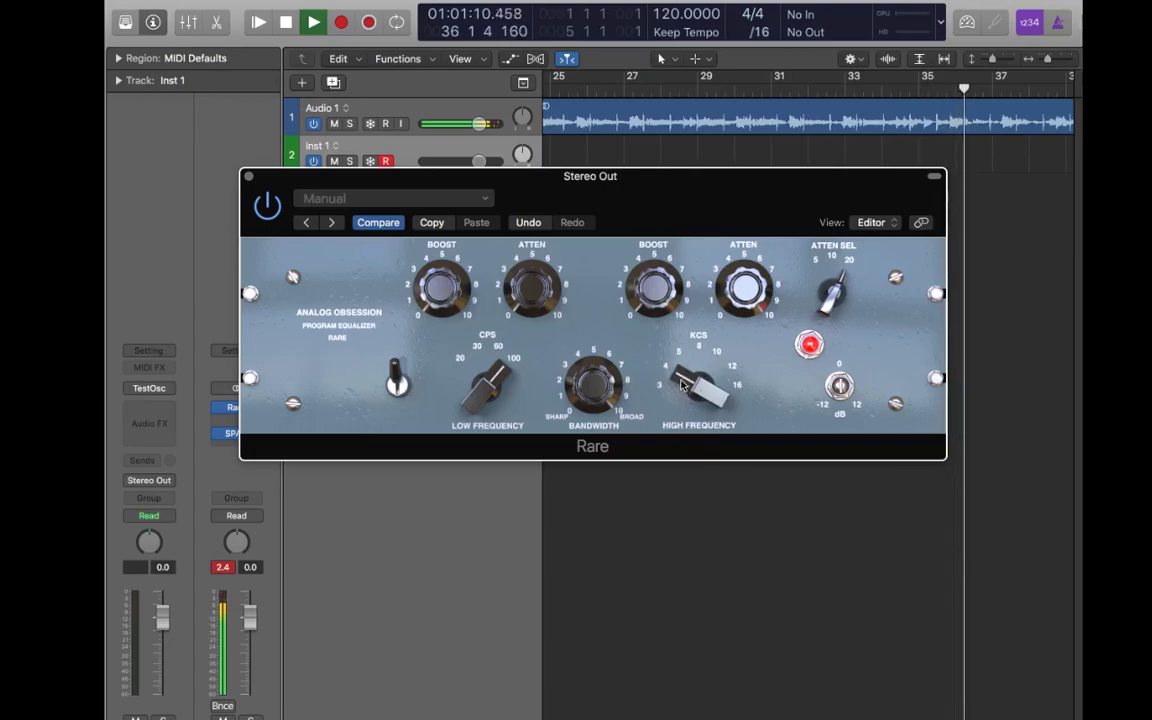
left_click(681, 385)
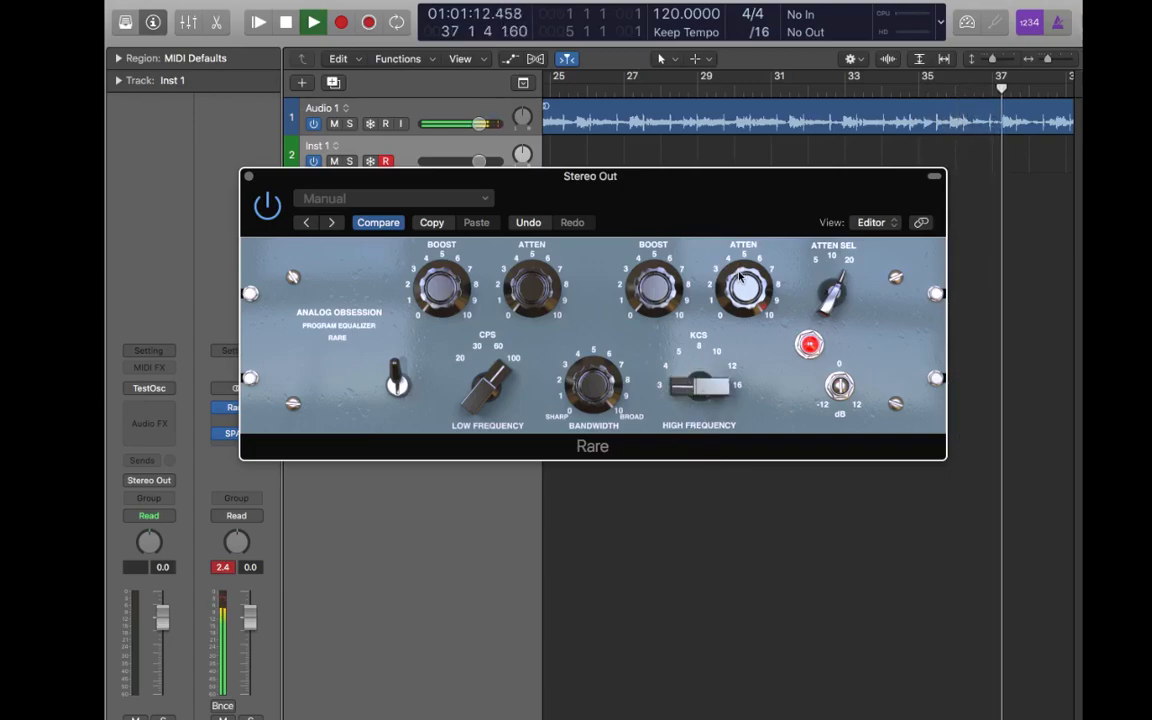
Step: Set the Atten Sel switch to 5 and sweep the High Frequency selector to 16, back to 3 and up to 8 KCS
left_click(832, 292)
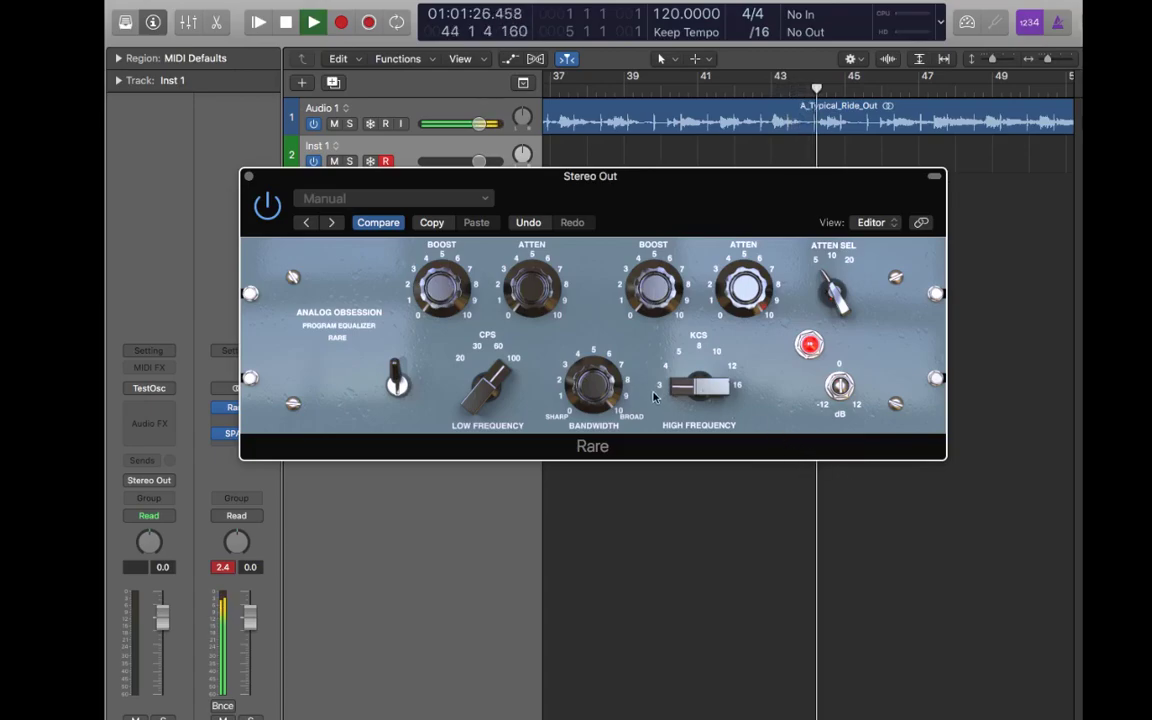
left_click_drag(700, 387, 785, 67)
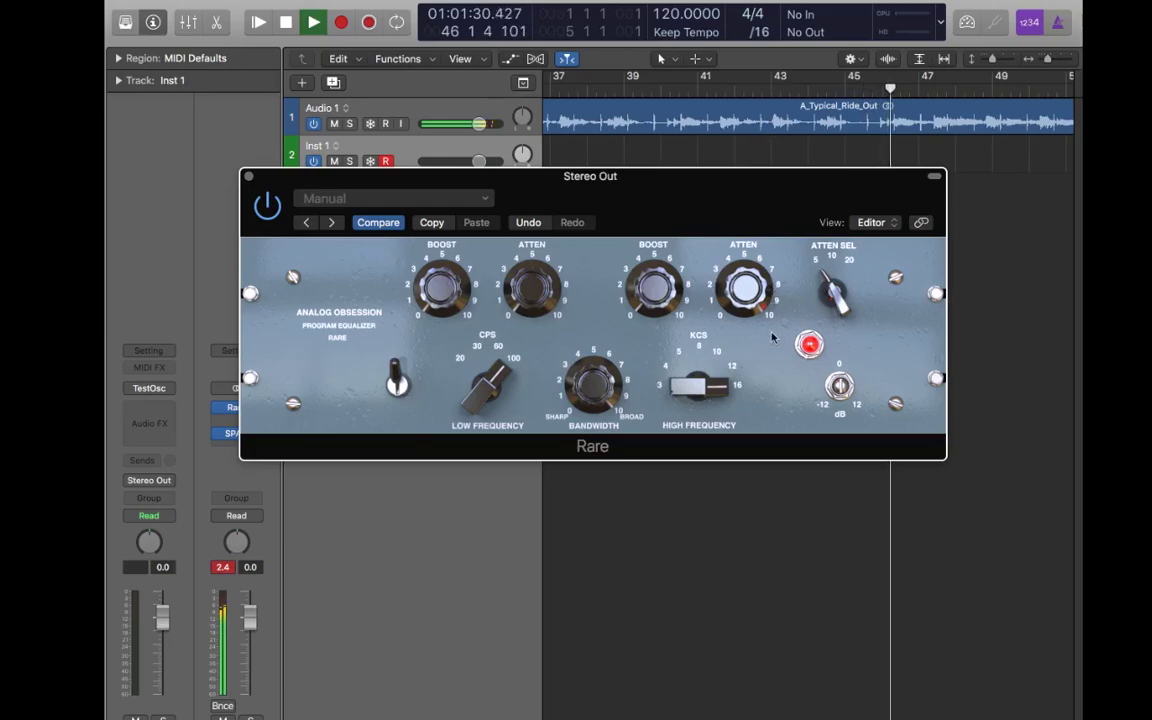
left_click_drag(700, 386, 684, 715)
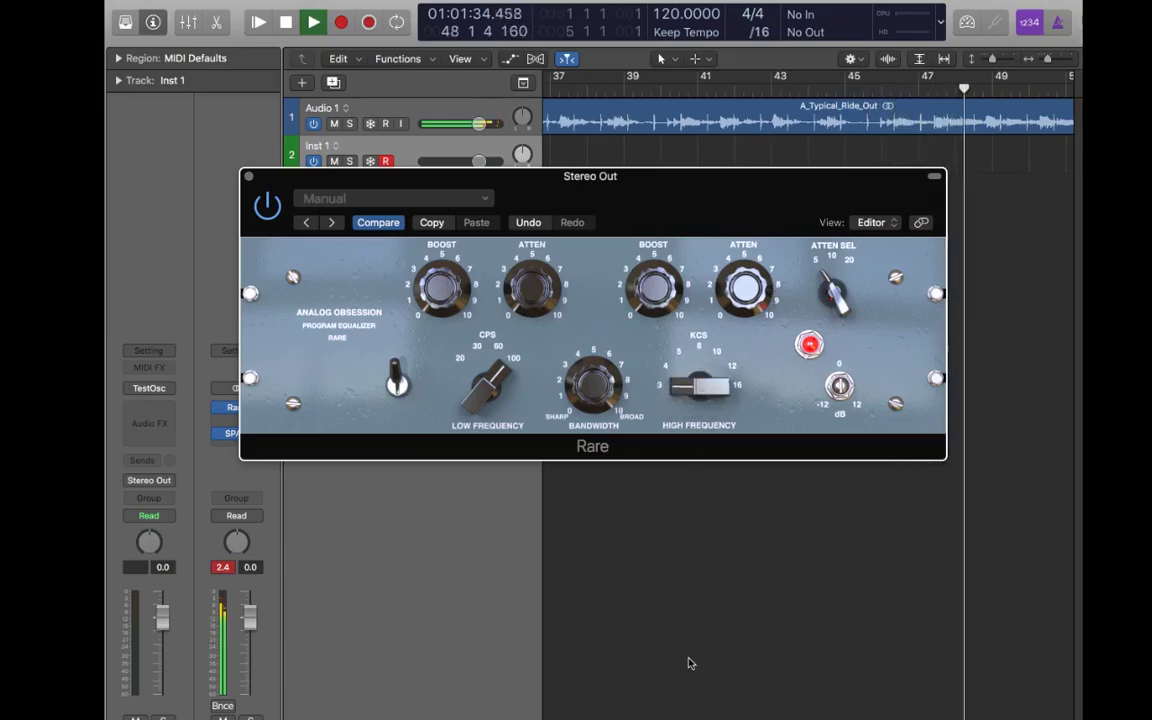
left_click_drag(736, 360, 583, 390)
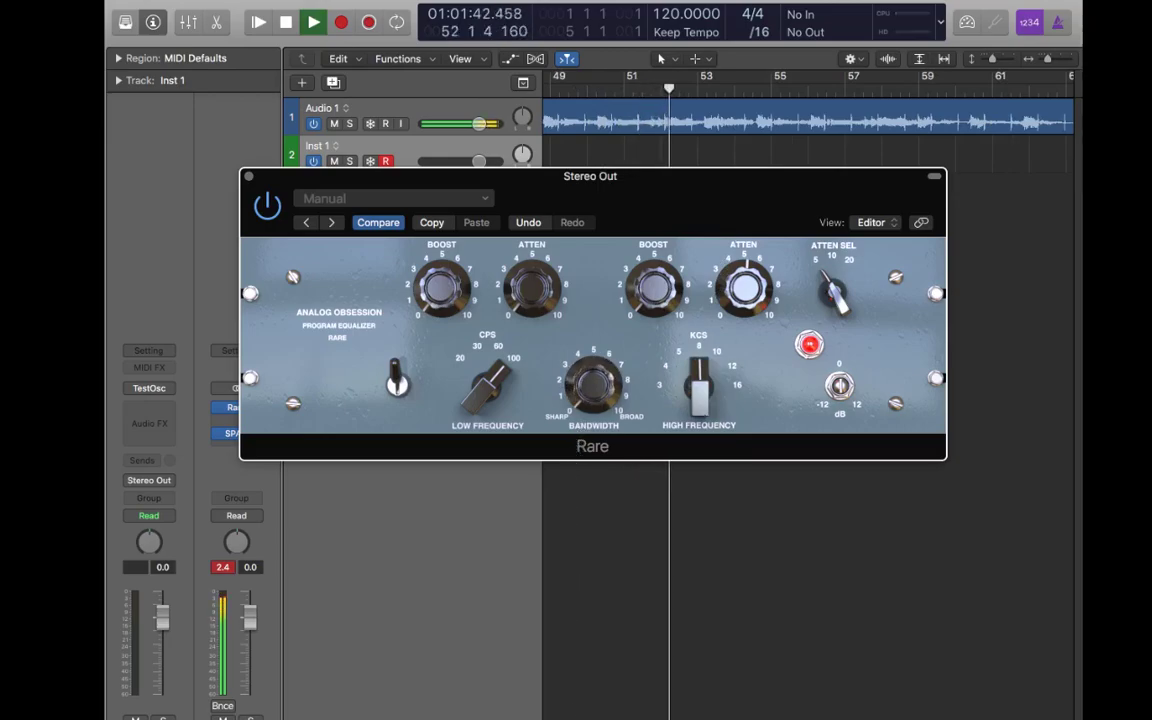
Step: Step the High Frequency selector through 3, 4 and 5 KCS, return it to 3, and stop playback
left_click_drag(700, 392, 716, 218)
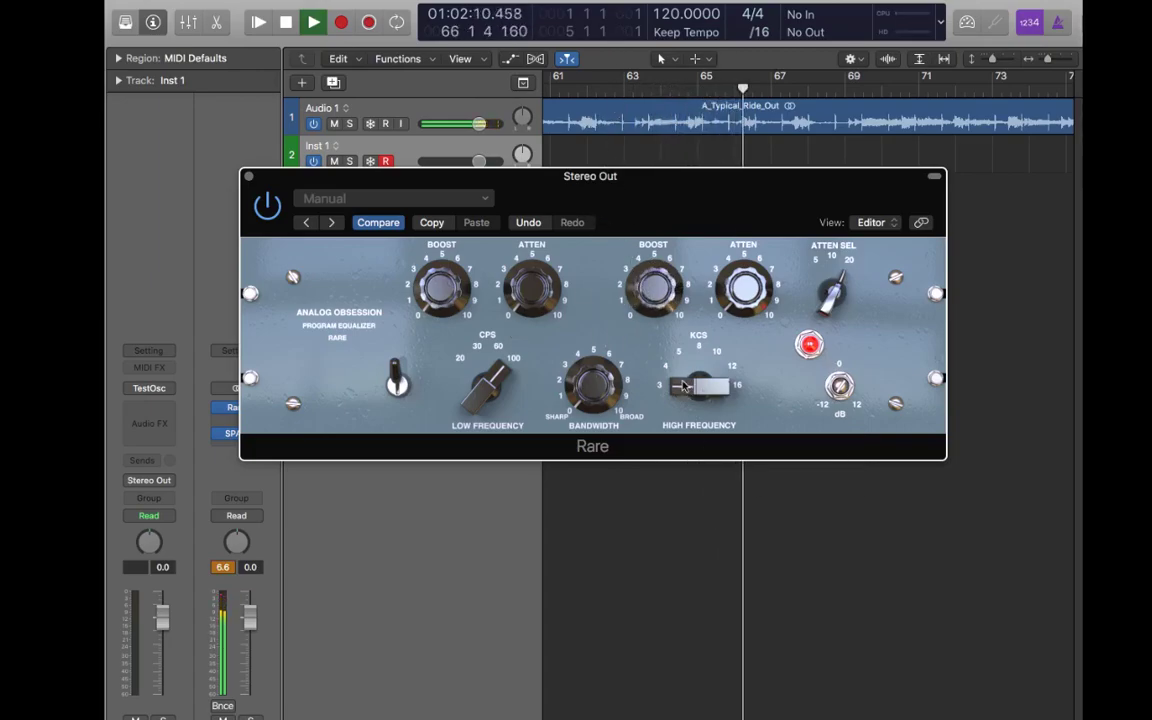
left_click_drag(686, 385, 690, 335)
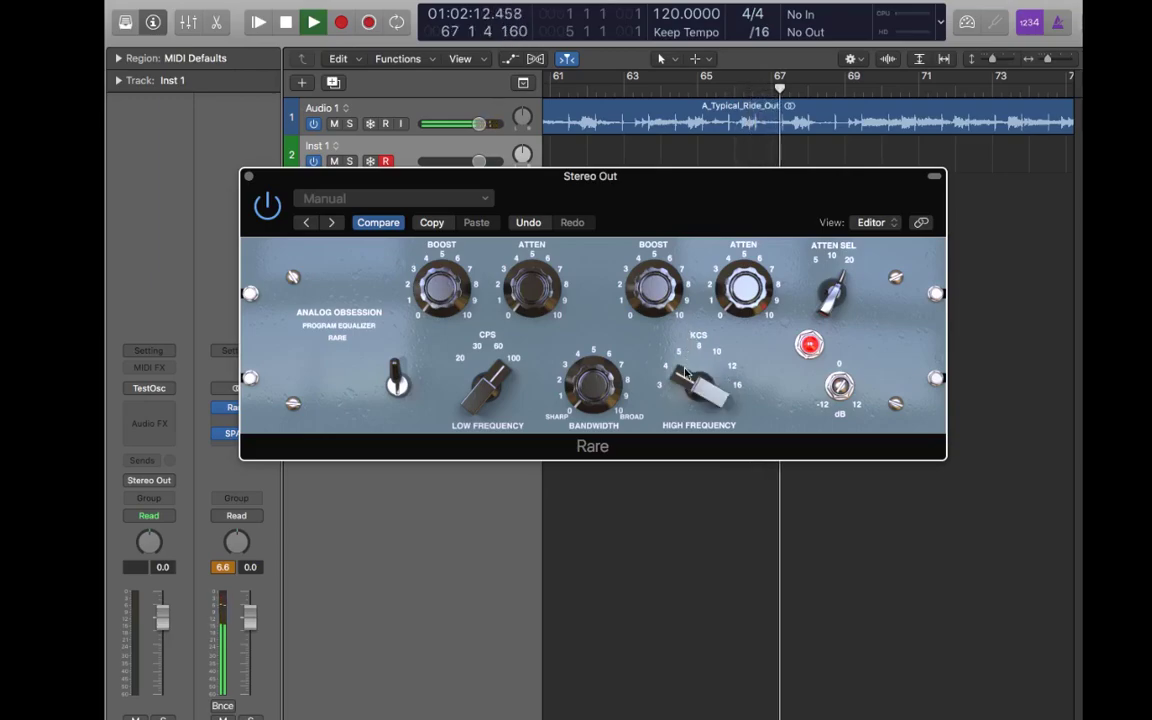
left_click_drag(686, 378, 690, 340)
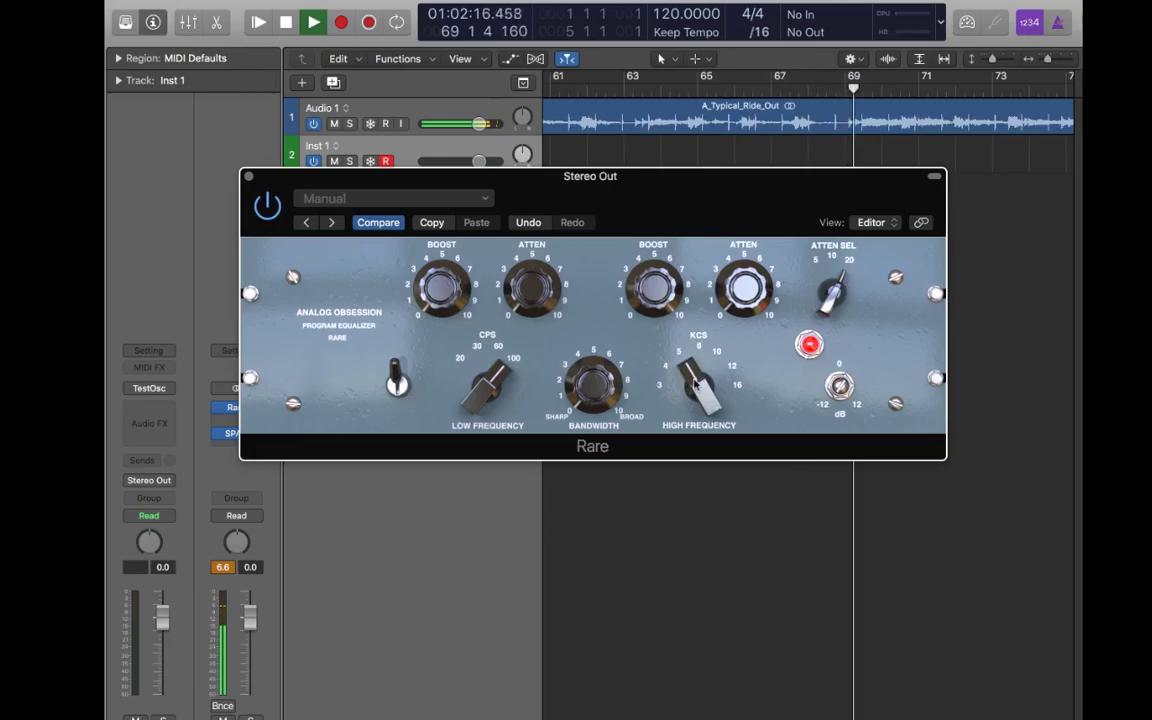
left_click_drag(695, 385, 699, 524)
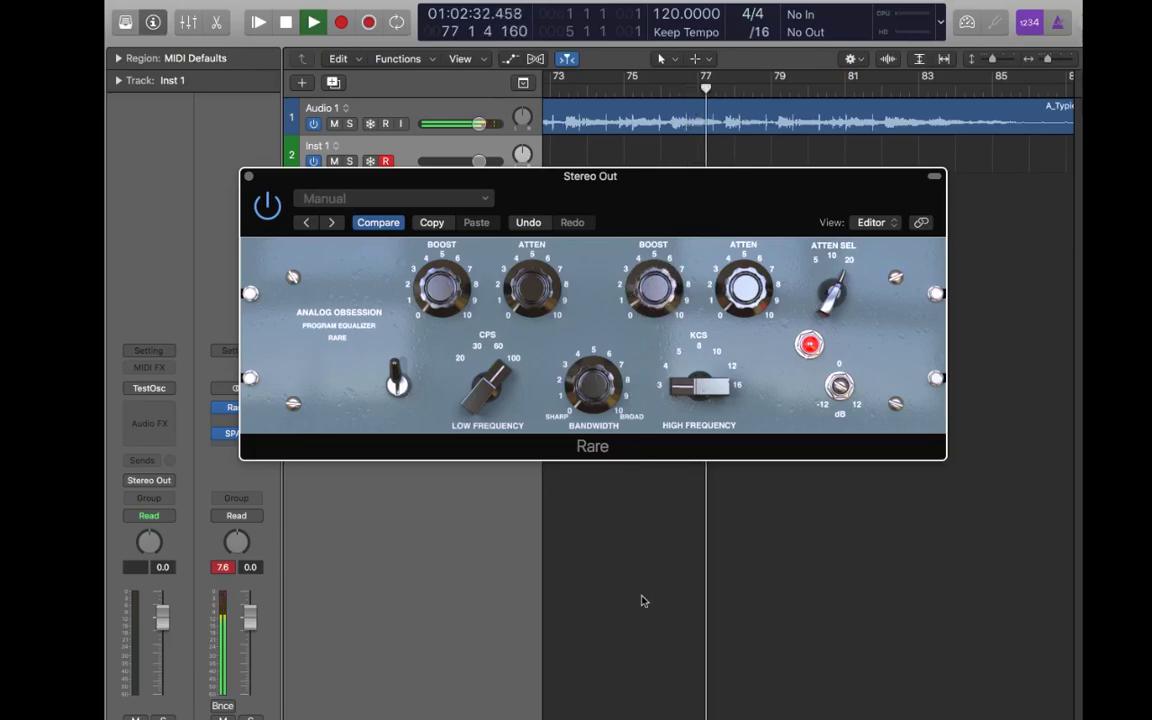
left_click(287, 23)
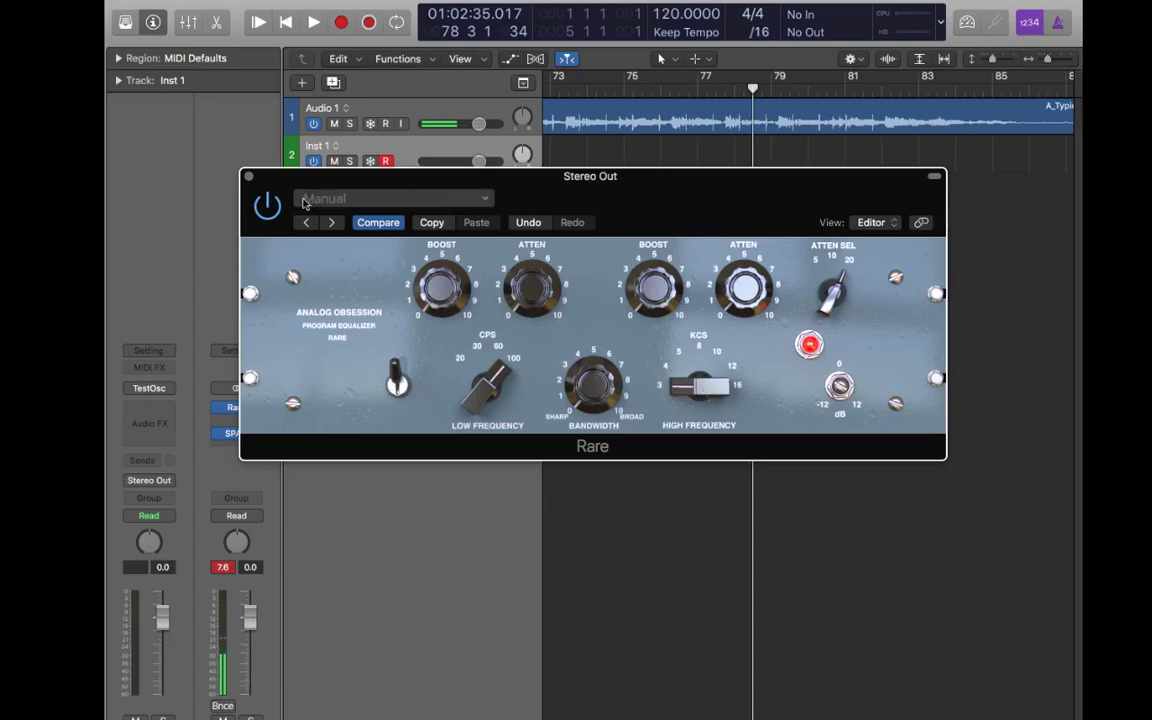
Step: Turn on the TestOsc plug-in on the instrument channel and open the SPAN analyzer on the stereo output
left_click(130, 389)
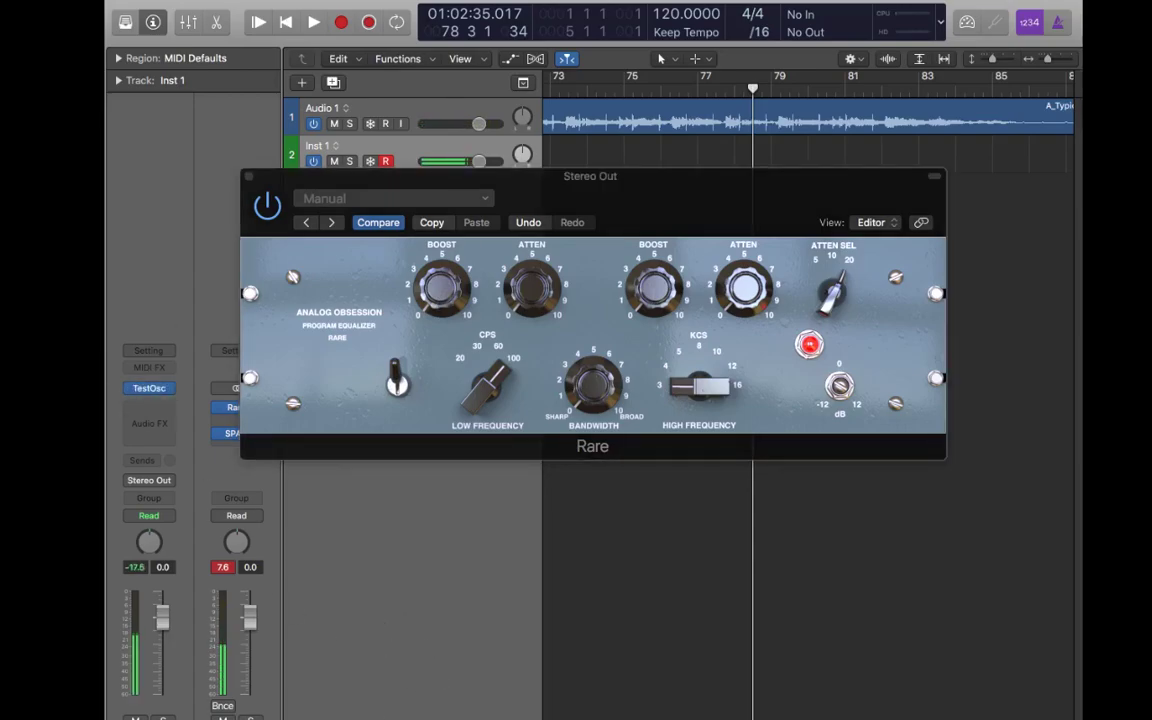
left_click(234, 435)
left_click_drag(658, 21, 828, 113)
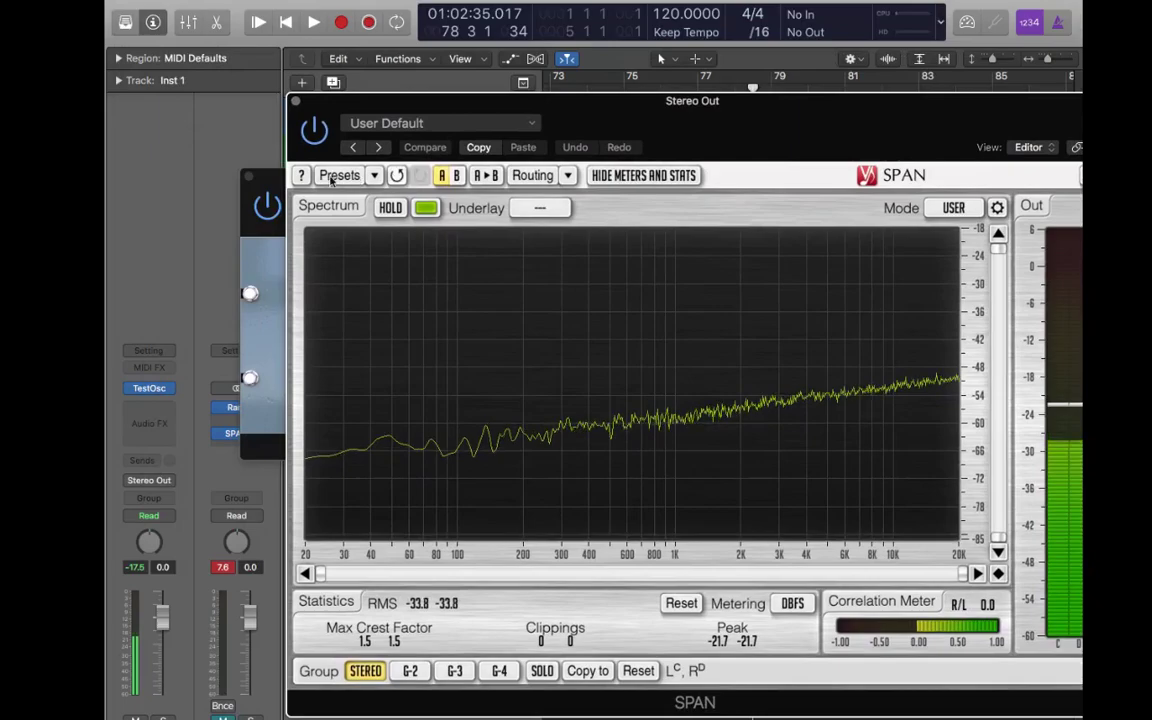
Step: Arrange the Rare equalizer window below the SPAN spectrum so the equalizer knobs and the frequency curve are both visible
left_click(268, 177)
left_click_drag(268, 177, 265, 471)
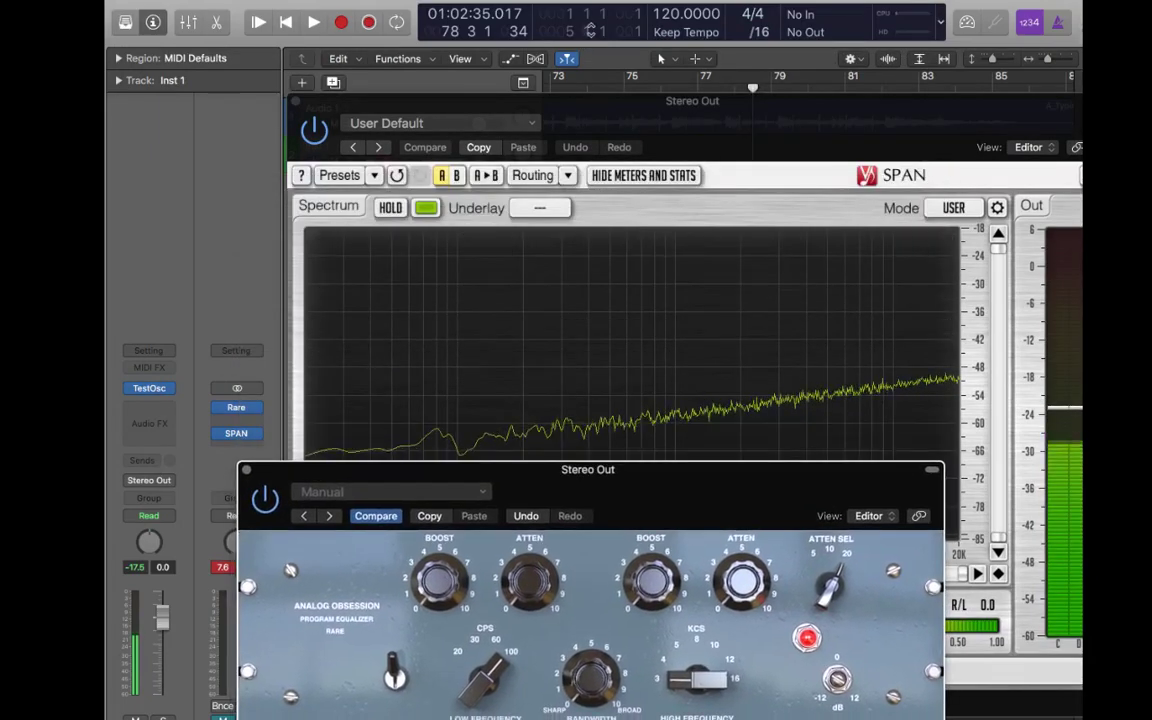
left_click_drag(666, 101, 558, 2)
left_click(908, 618)
mouse_move(793, 492)
left_mouse_down()
mouse_move(789, 465)
mouse_move(771, 489)
left_mouse_up()
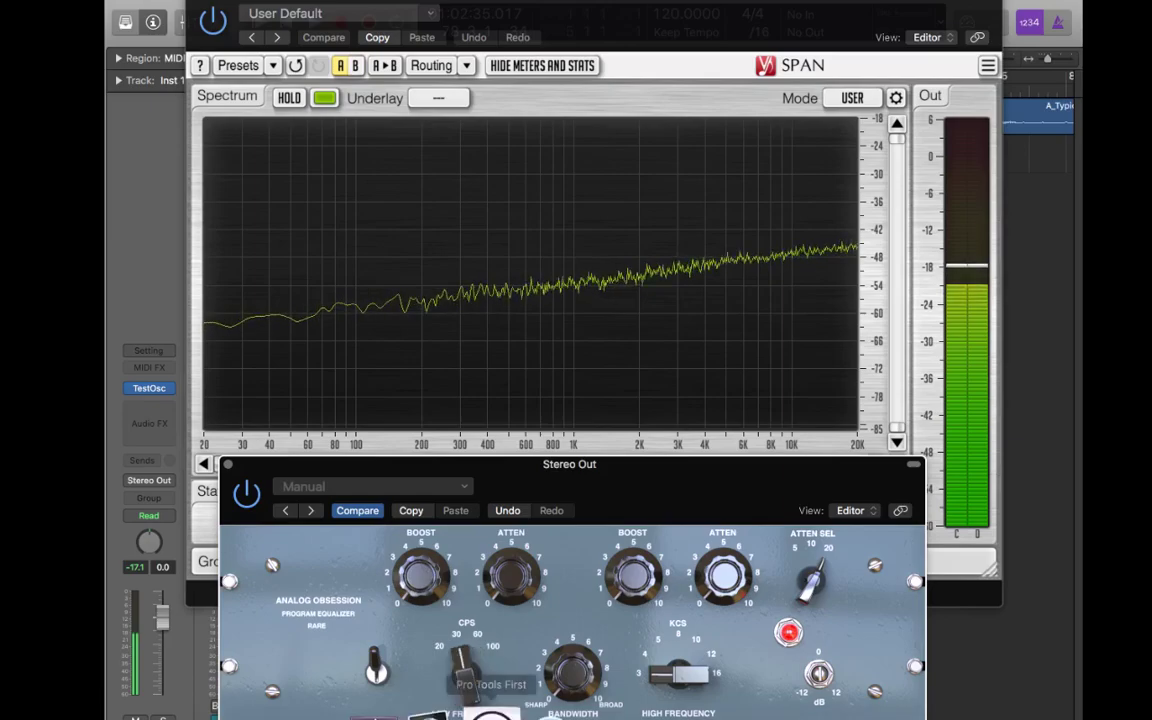
Step: Demonstrate the low-frequency boost on the test signal with the Low Frequency selector at 30 and 60 CPS
left_click(476, 670)
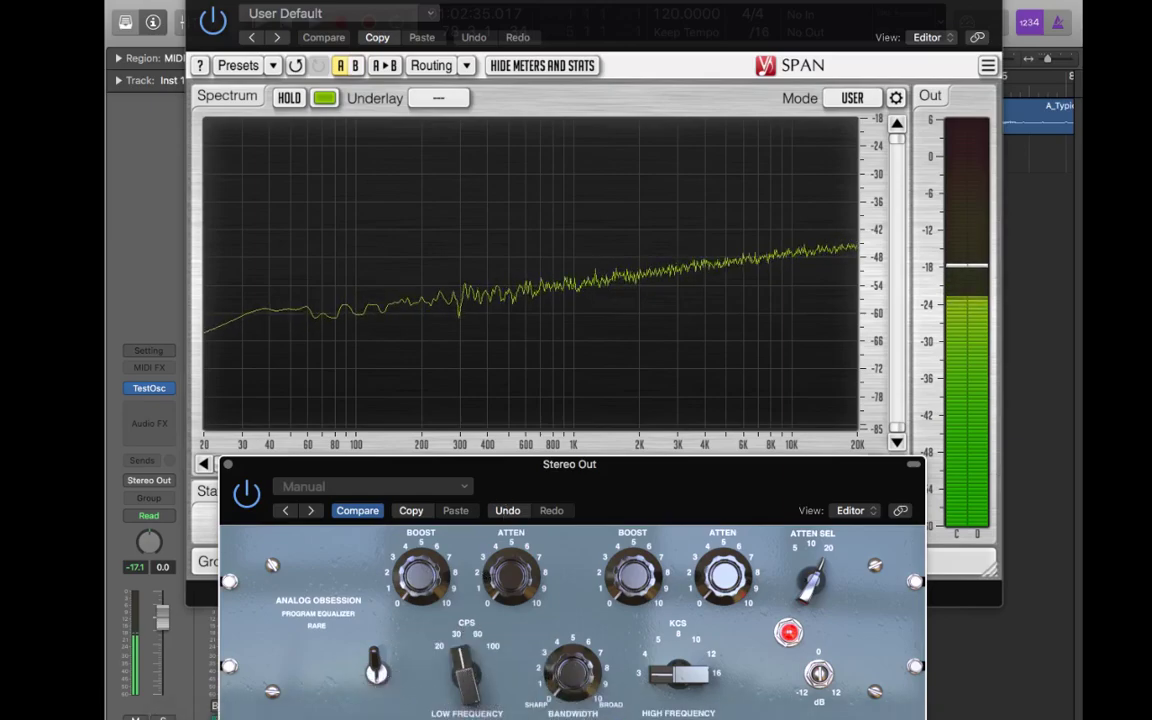
left_click_drag(451, 651, 449, 693)
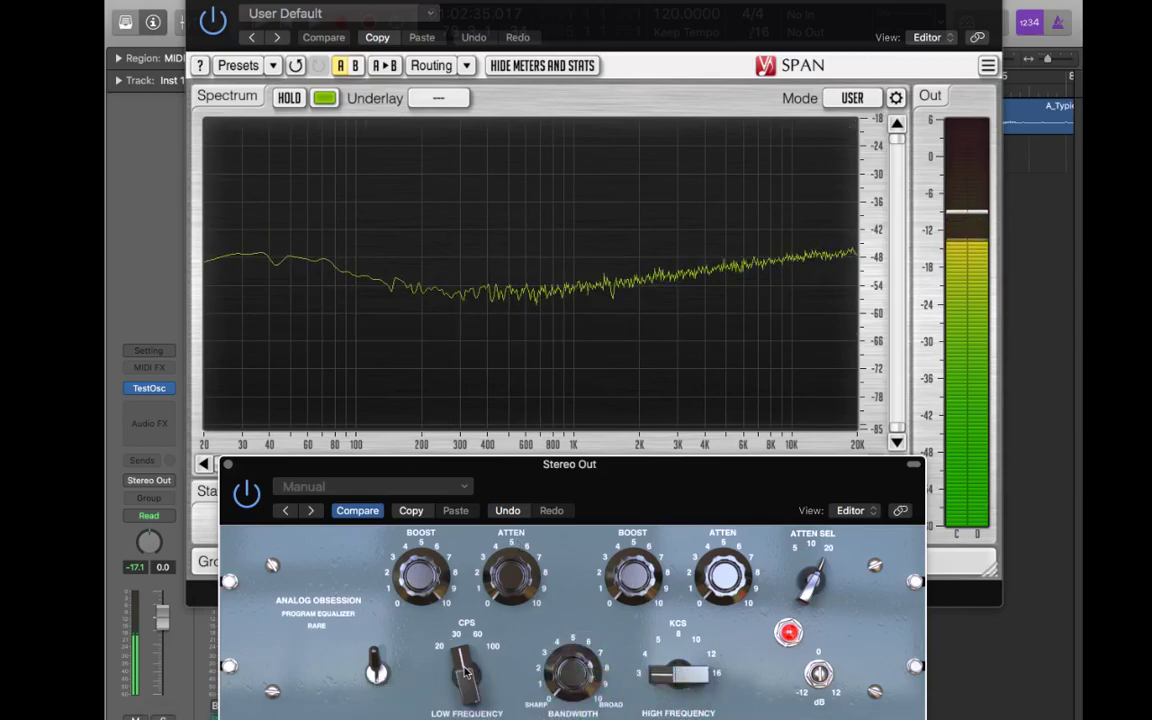
left_click_drag(484, 603, 488, 588)
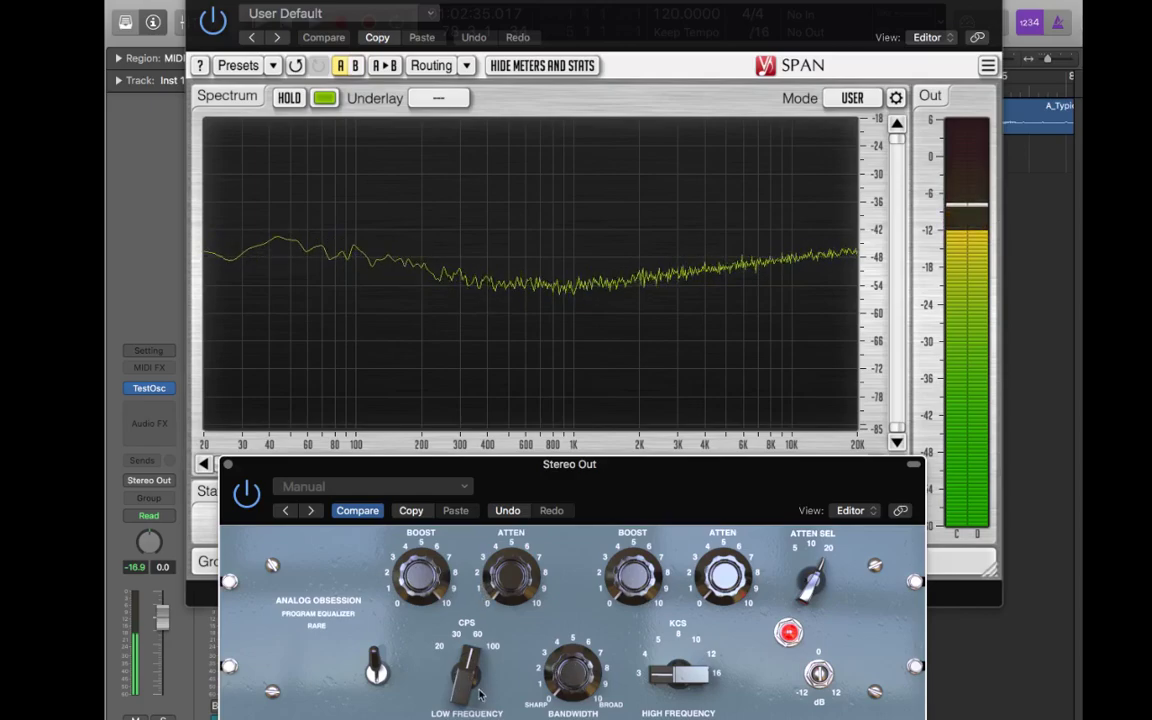
Step: Turn the low-frequency attenuation up to 10 at 100 CPS and step the Low Frequency selector down through 30 to 20
left_click(498, 512)
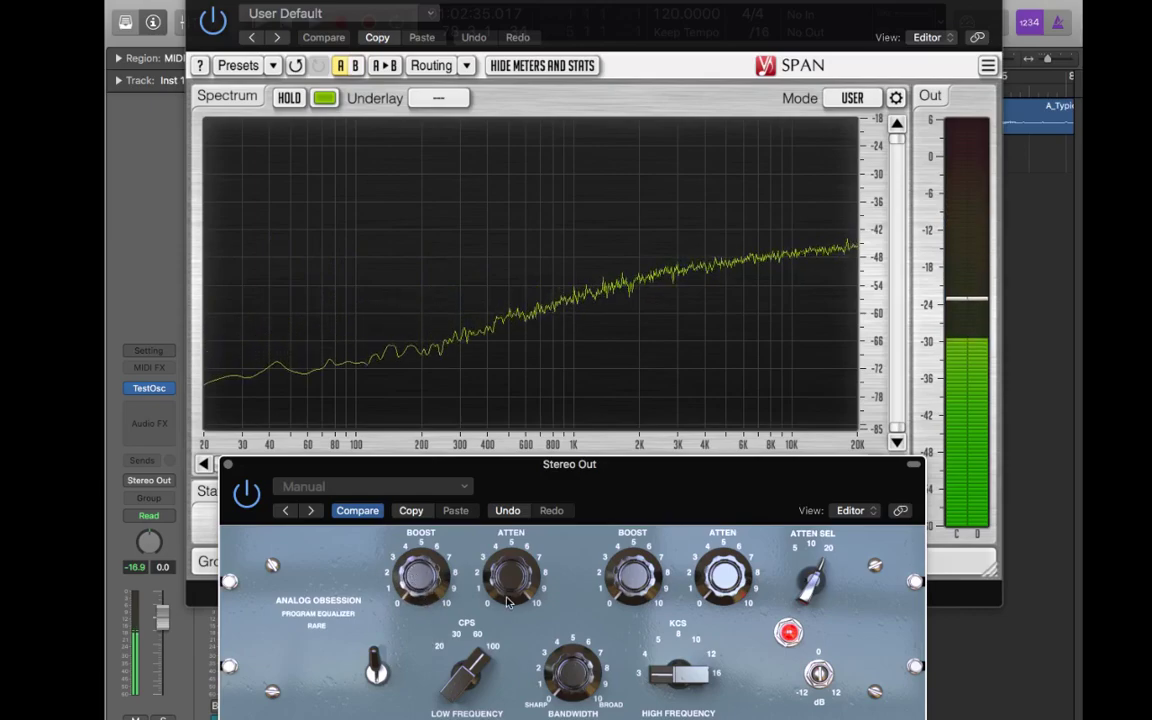
left_click_drag(502, 582, 501, 660)
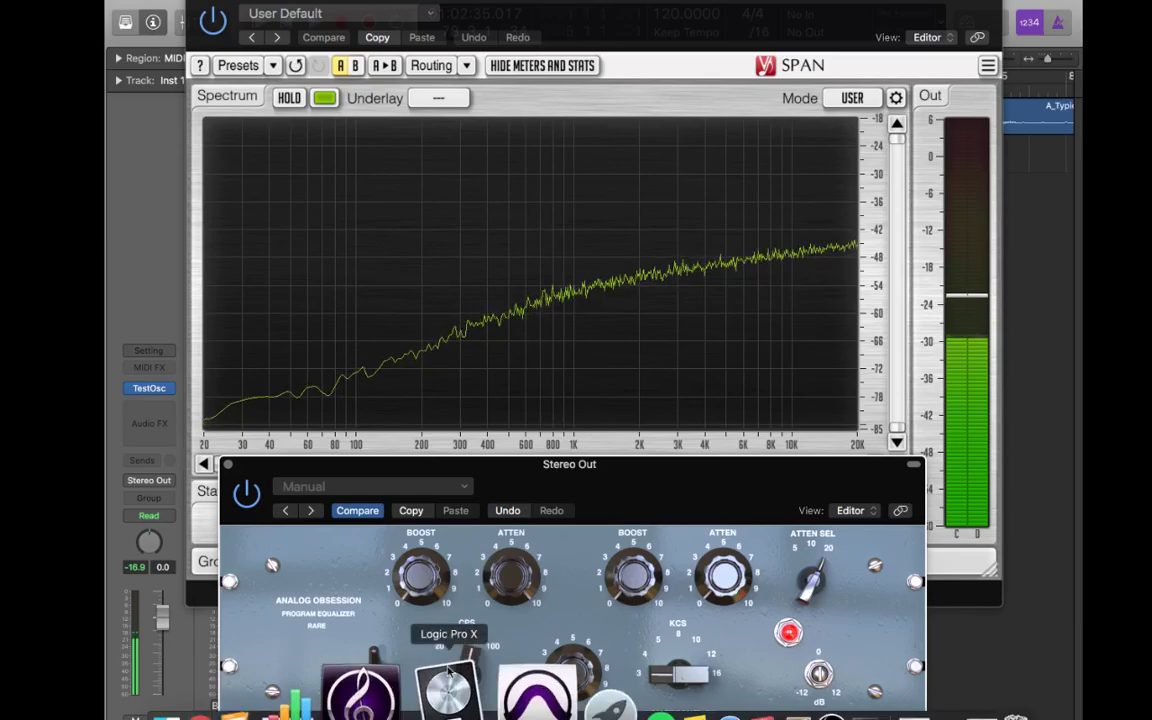
left_click_drag(464, 674, 464, 686)
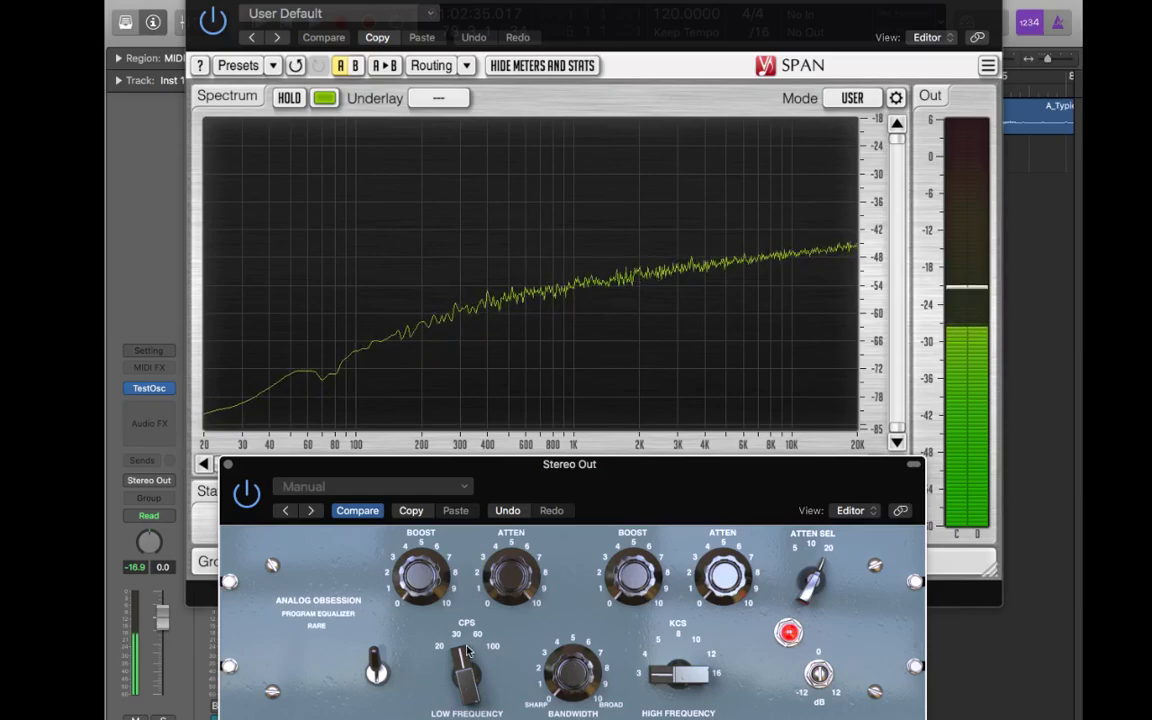
left_click_drag(463, 655, 463, 672)
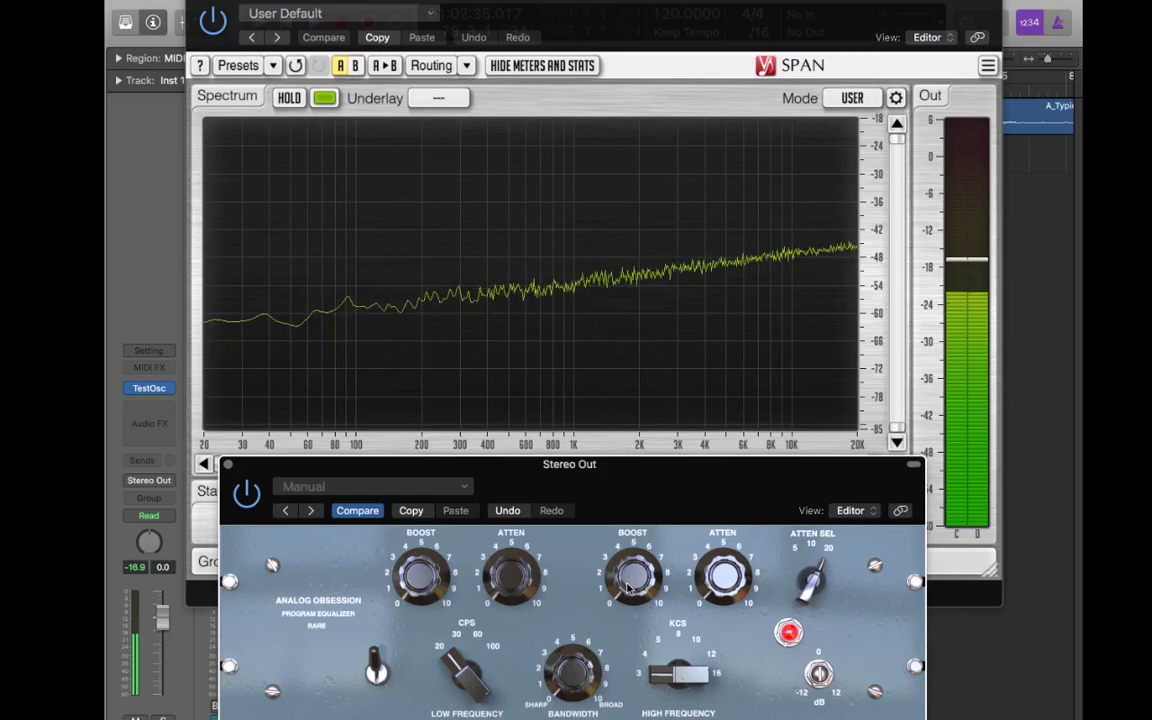
Step: Turn up the high-frequency boost at 3 KCS, then broaden the Bandwidth and return it to sharp to compare the peak shapes
left_click_drag(628, 590, 567, 532)
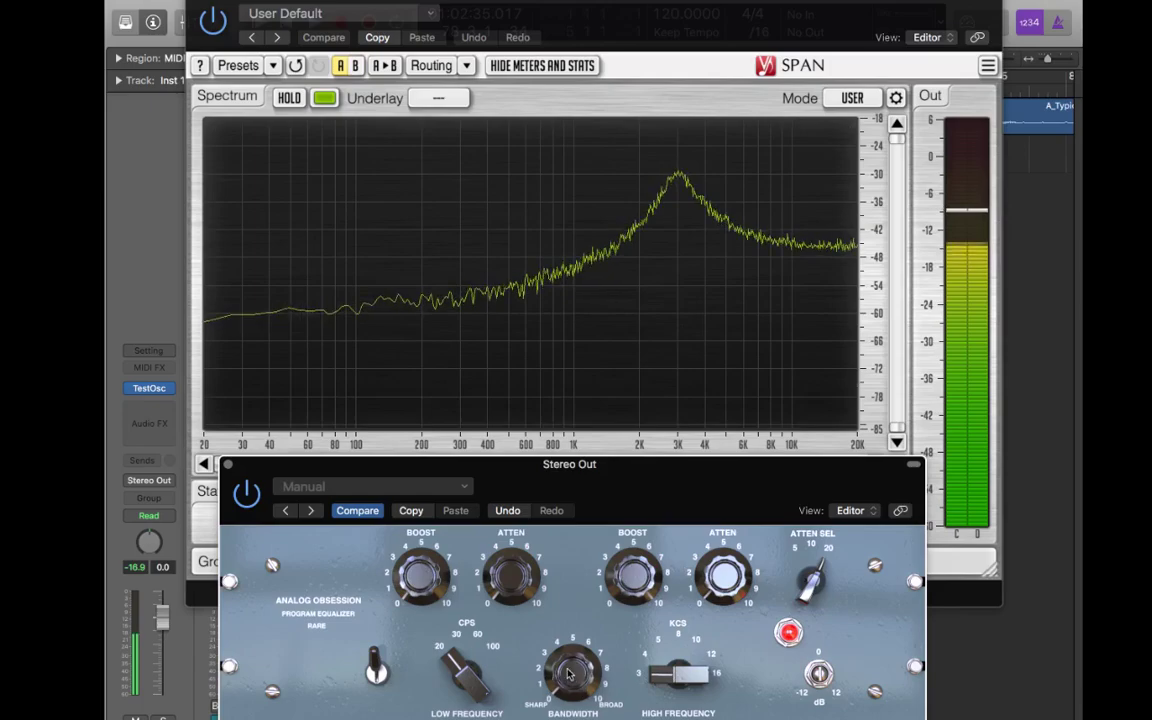
left_click_drag(568, 673, 524, 600)
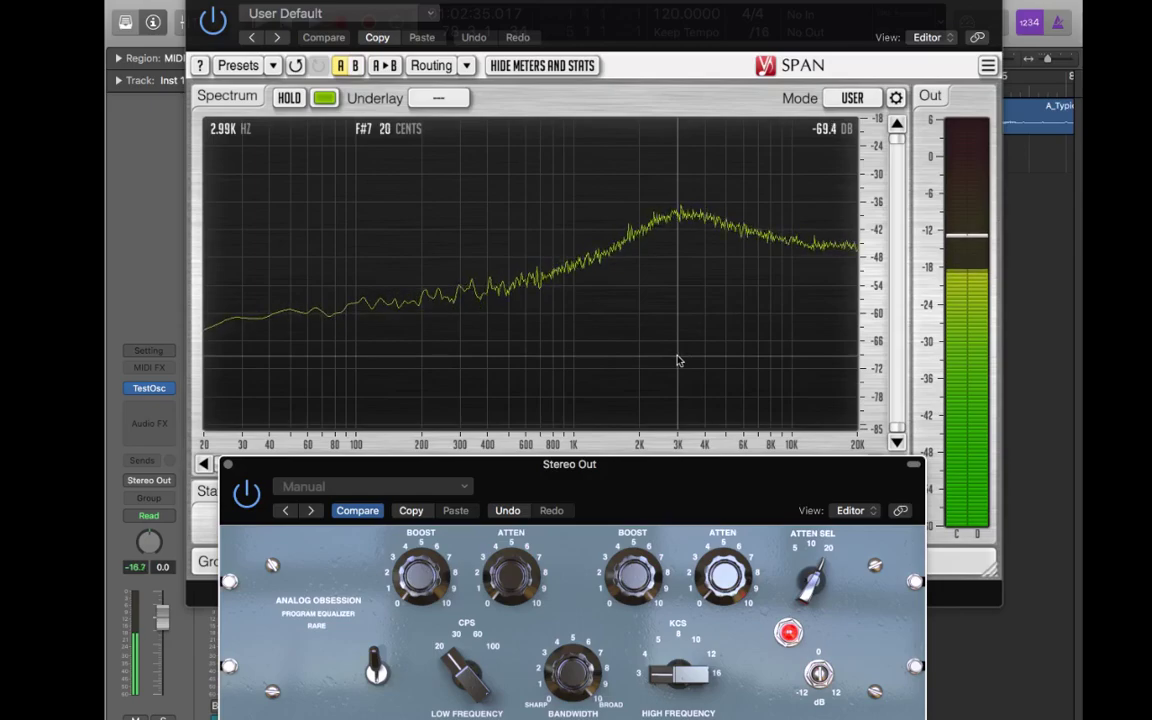
left_click_drag(571, 680, 572, 708)
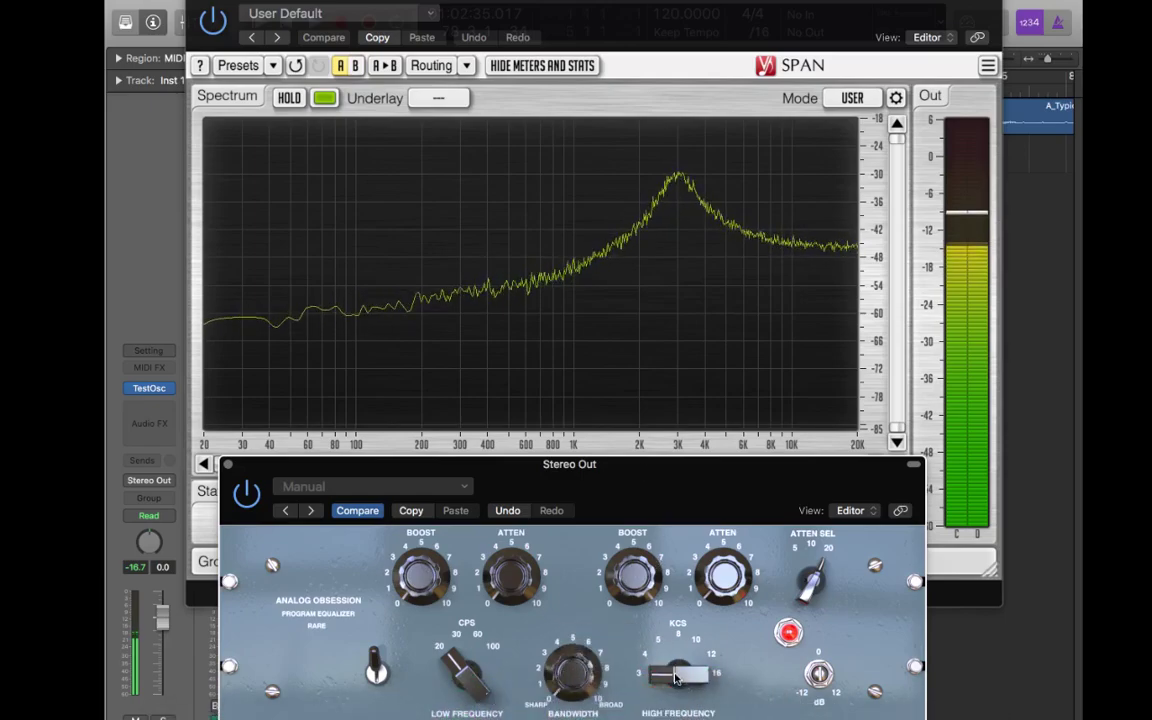
Step: Step the High Frequency selector up through 4, 5, 8 and 10 to 16 KCS with the boost engaged
left_click_drag(675, 677, 676, 636)
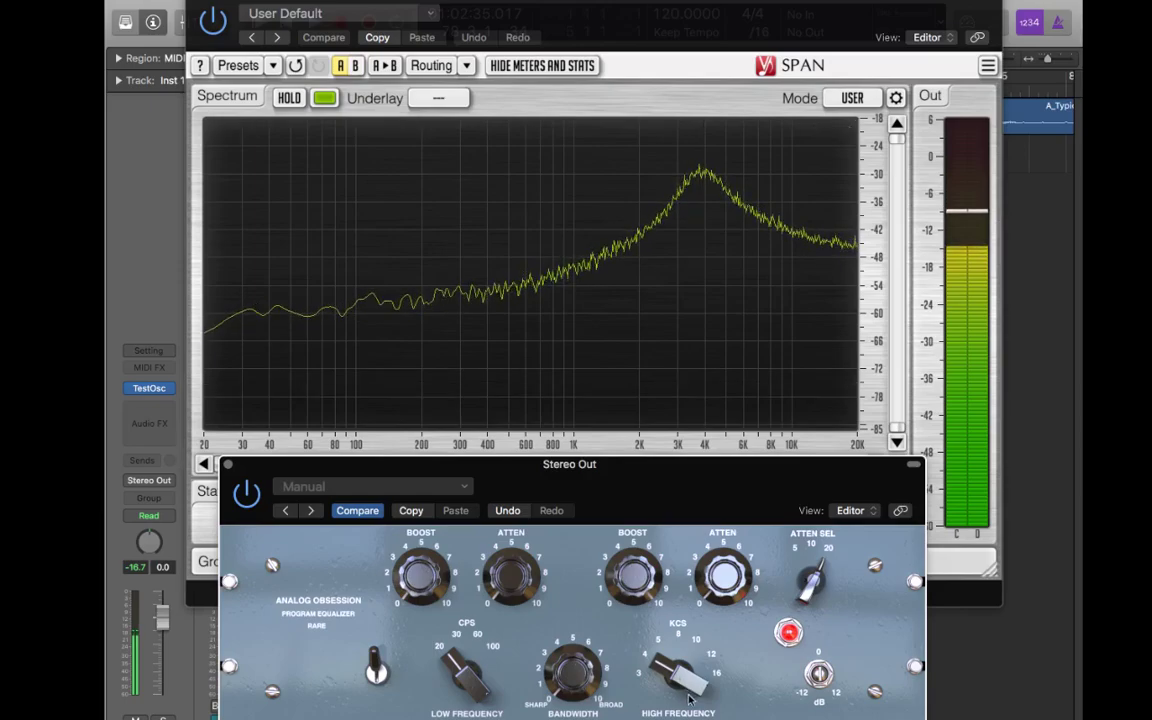
left_click_drag(683, 683, 689, 636)
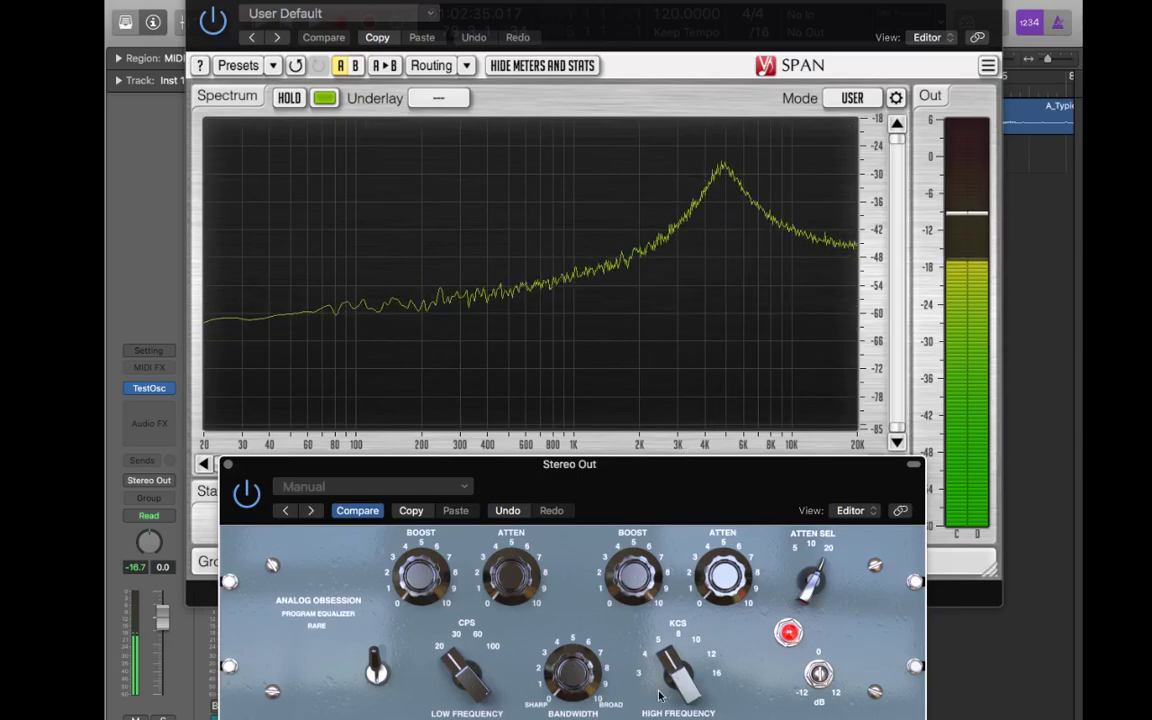
left_click_drag(673, 670, 689, 613)
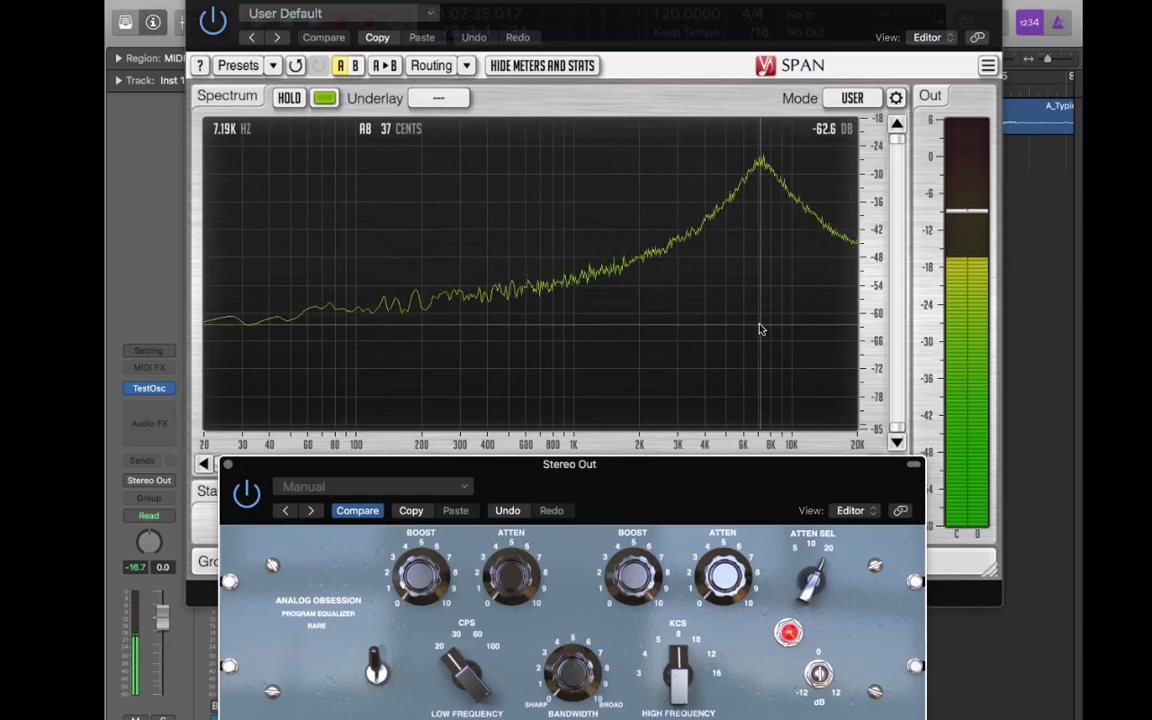
left_click_drag(672, 676, 676, 656)
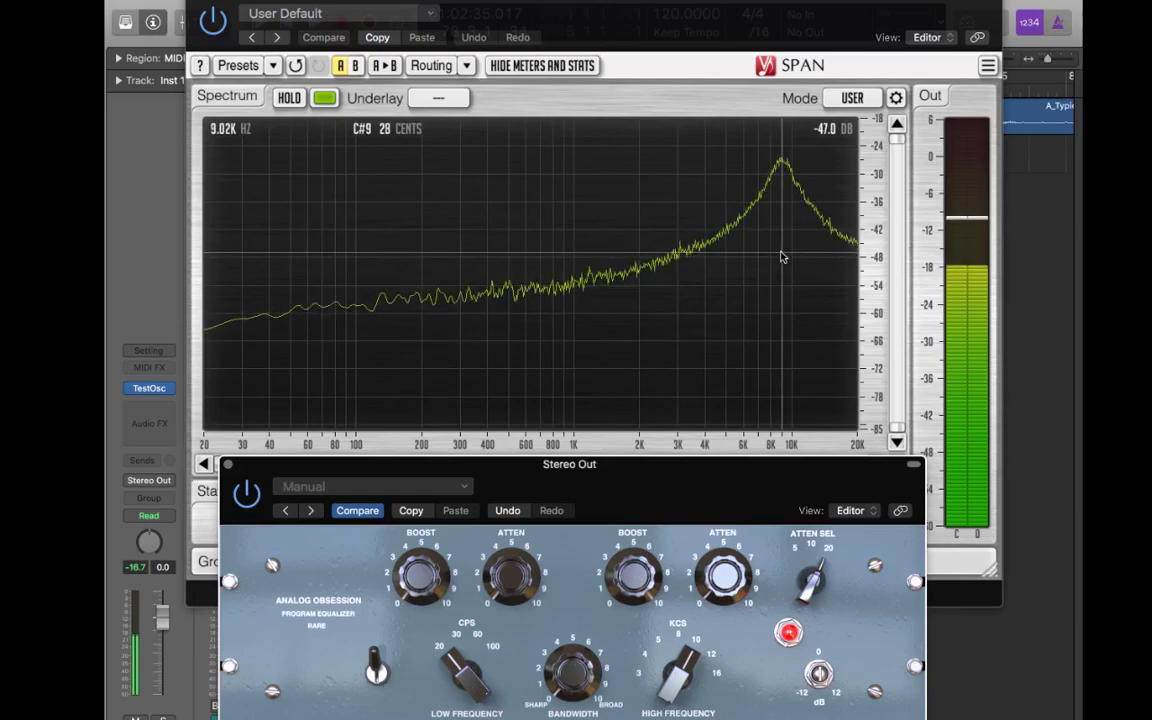
left_click_drag(686, 652, 610, 600)
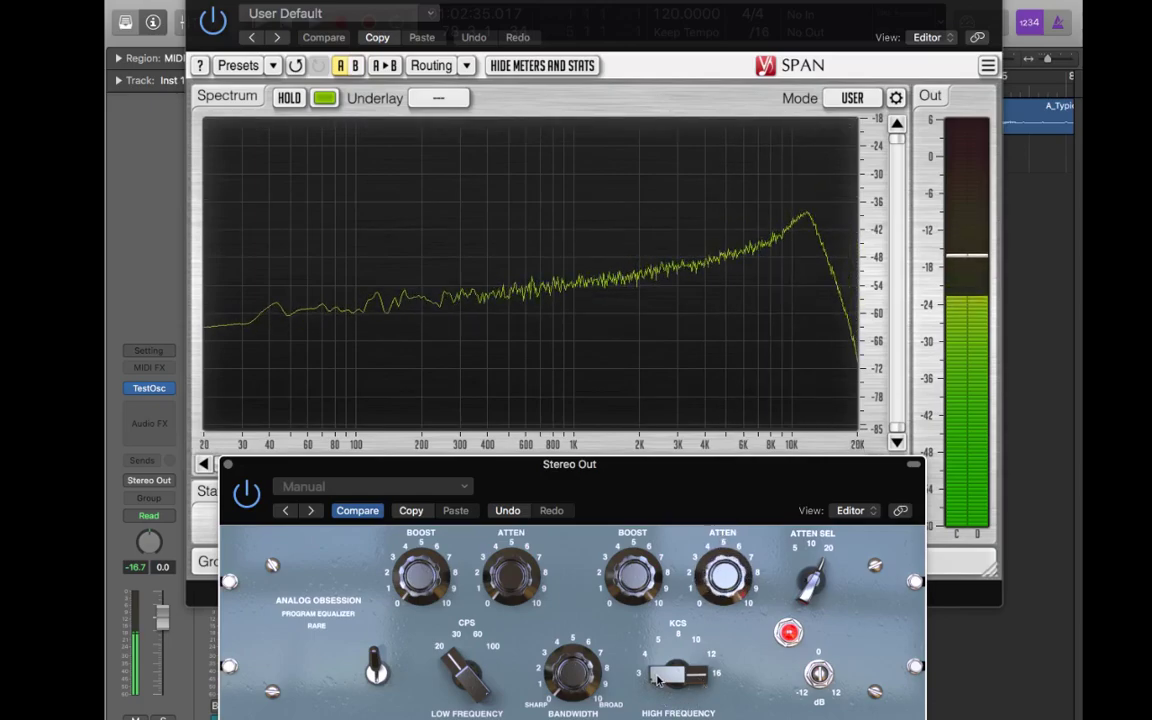
Step: With high-frequency boost and attenuation combined, step the High Frequency selector down through 10 and 4 to 3 KCS
left_click_drag(657, 680, 660, 697)
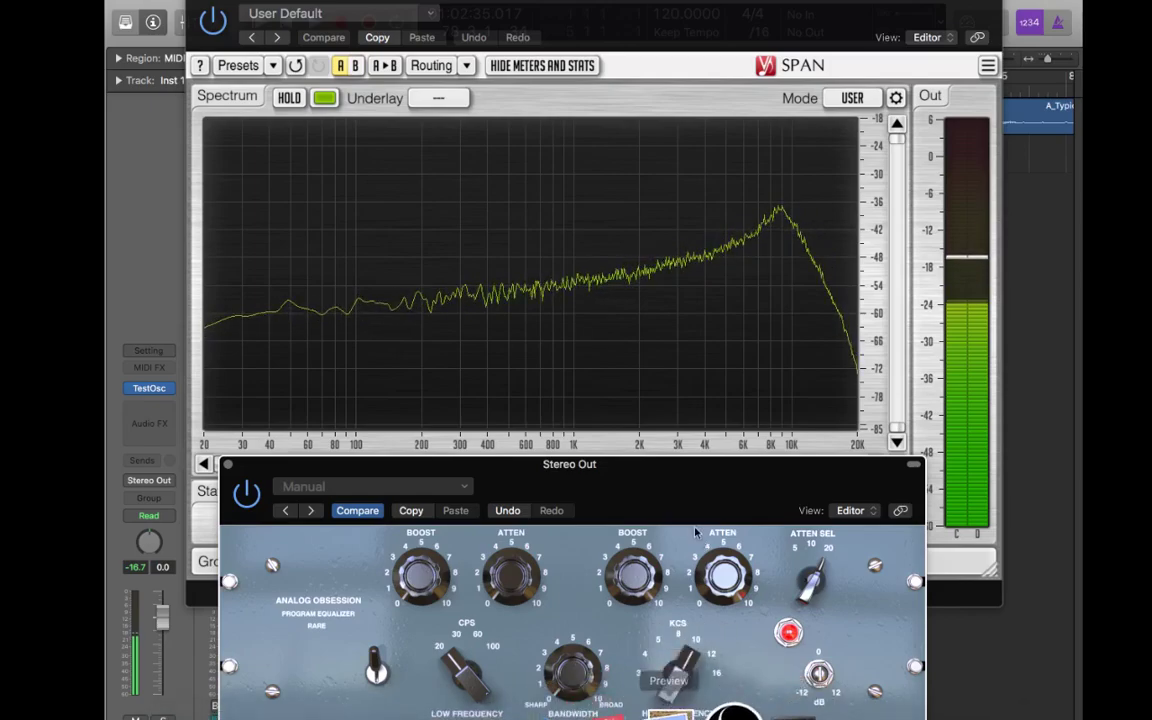
left_click_drag(672, 687, 660, 663)
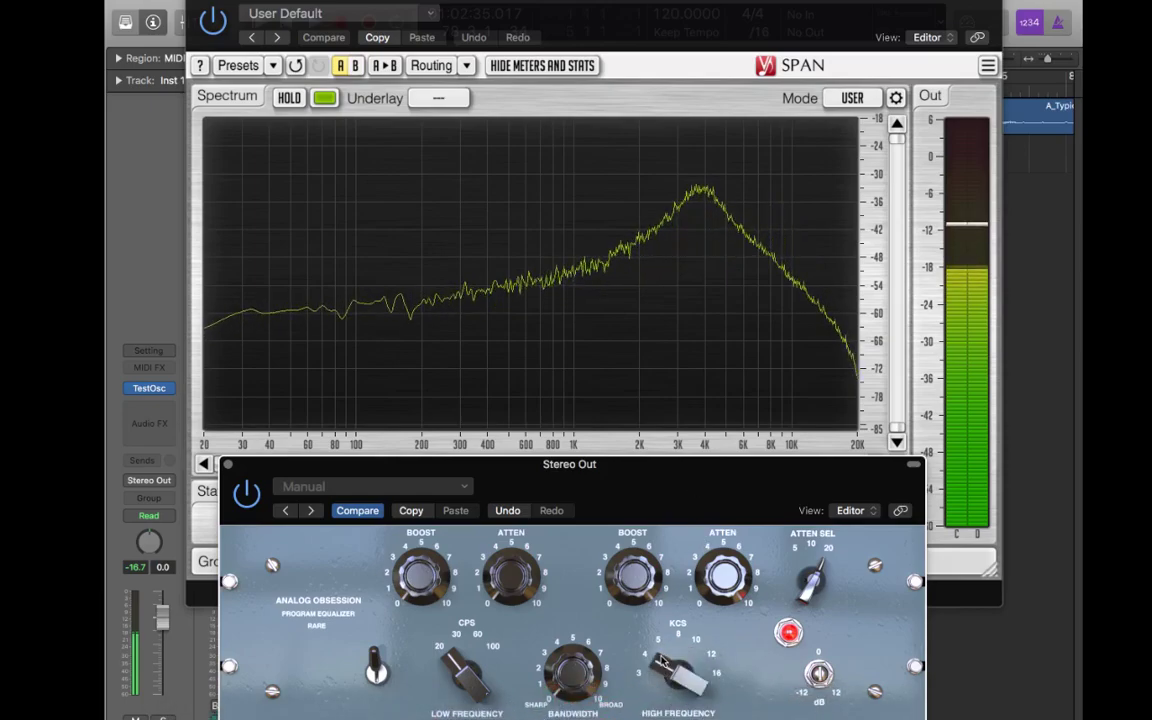
left_click_drag(670, 670, 672, 716)
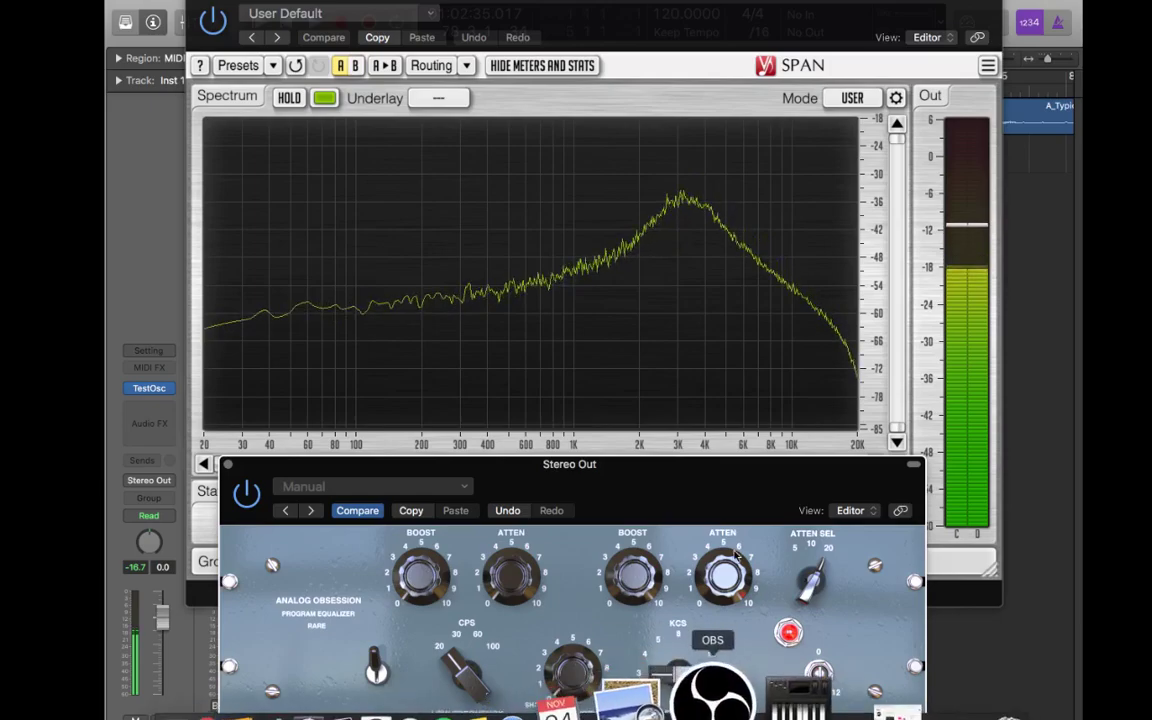
Step: Turn the high-frequency boost down to 0, keeping only the high-frequency attenuation at 10
left_click_drag(662, 570, 662, 582)
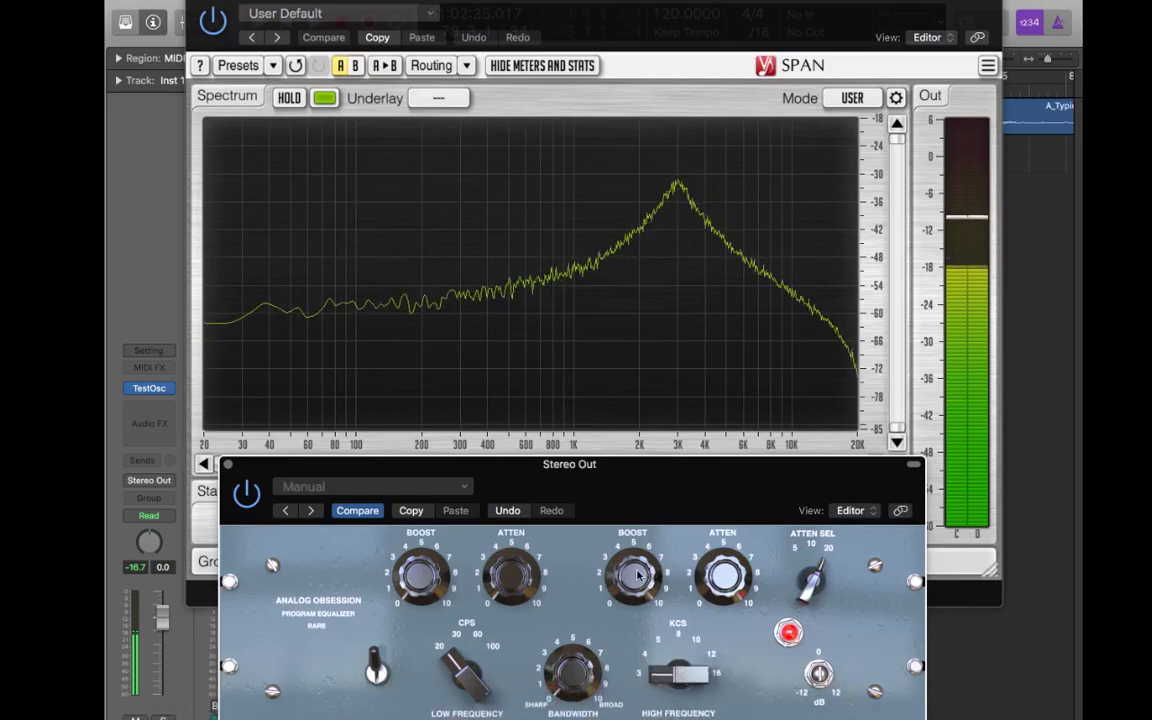
left_click_drag(606, 541, 606, 553)
left_click_drag(628, 594, 628, 602)
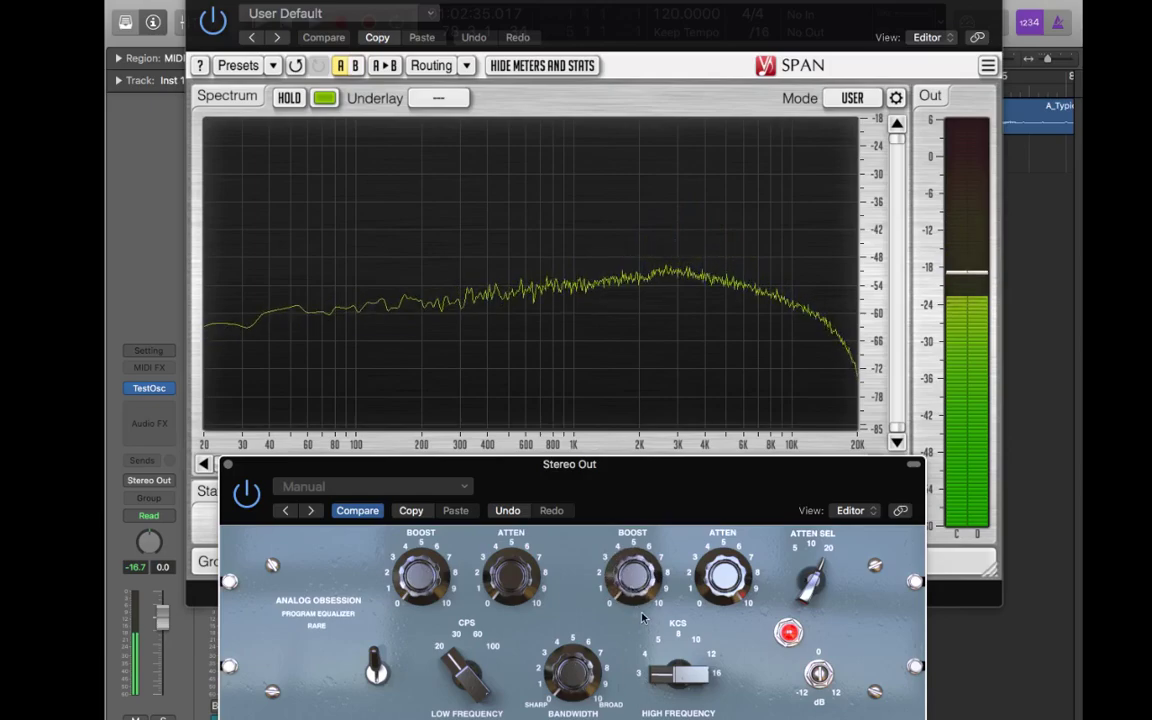
Step: Set the High Frequency selector to 16 KCS and step the attenuation selector down from 20 through 10 to 5
left_click_drag(668, 666, 802, 364)
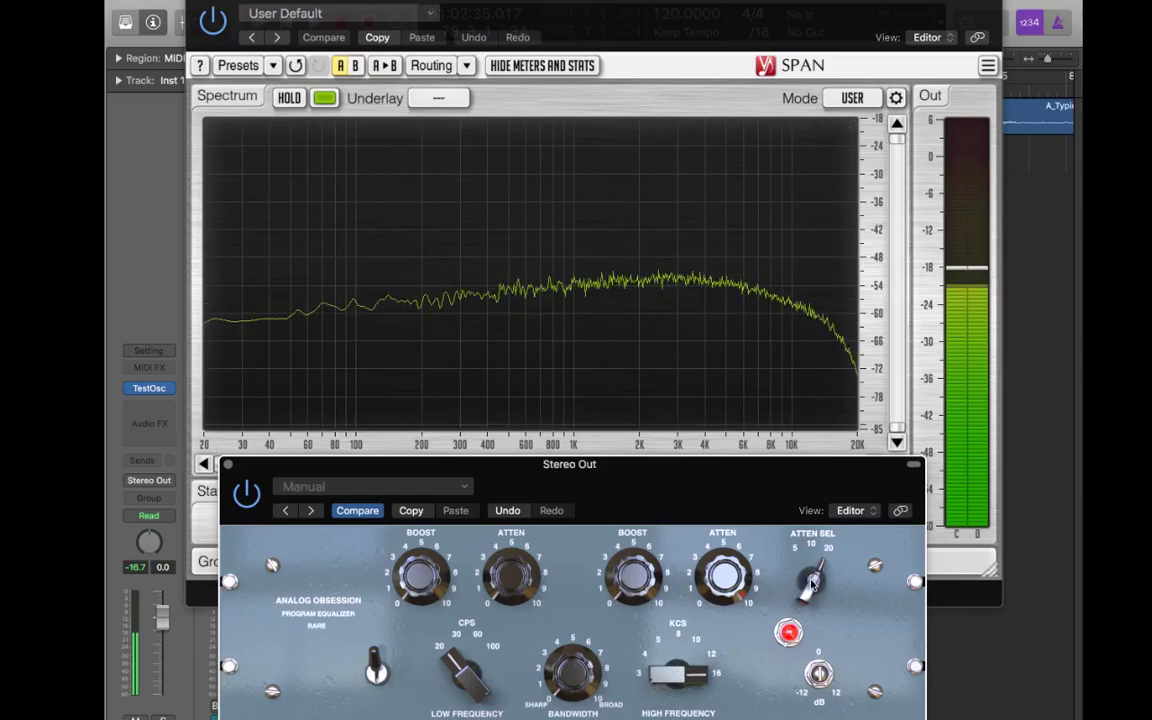
left_click_drag(815, 666, 822, 670)
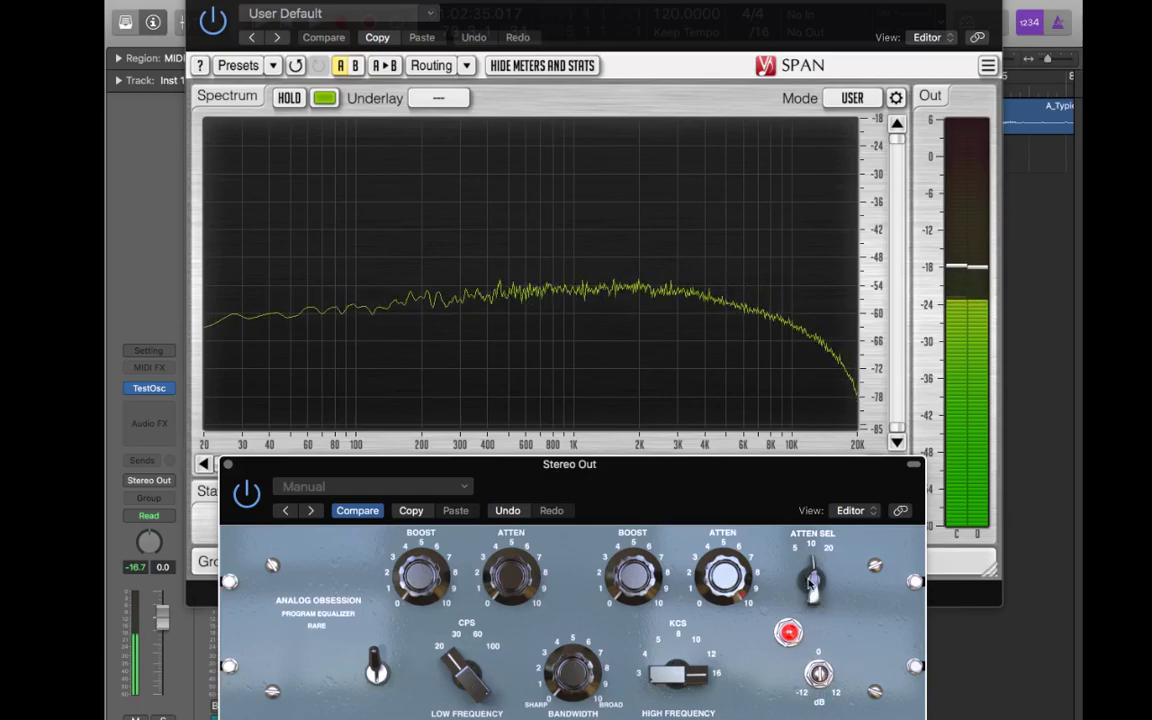
mouse_move(810, 712)
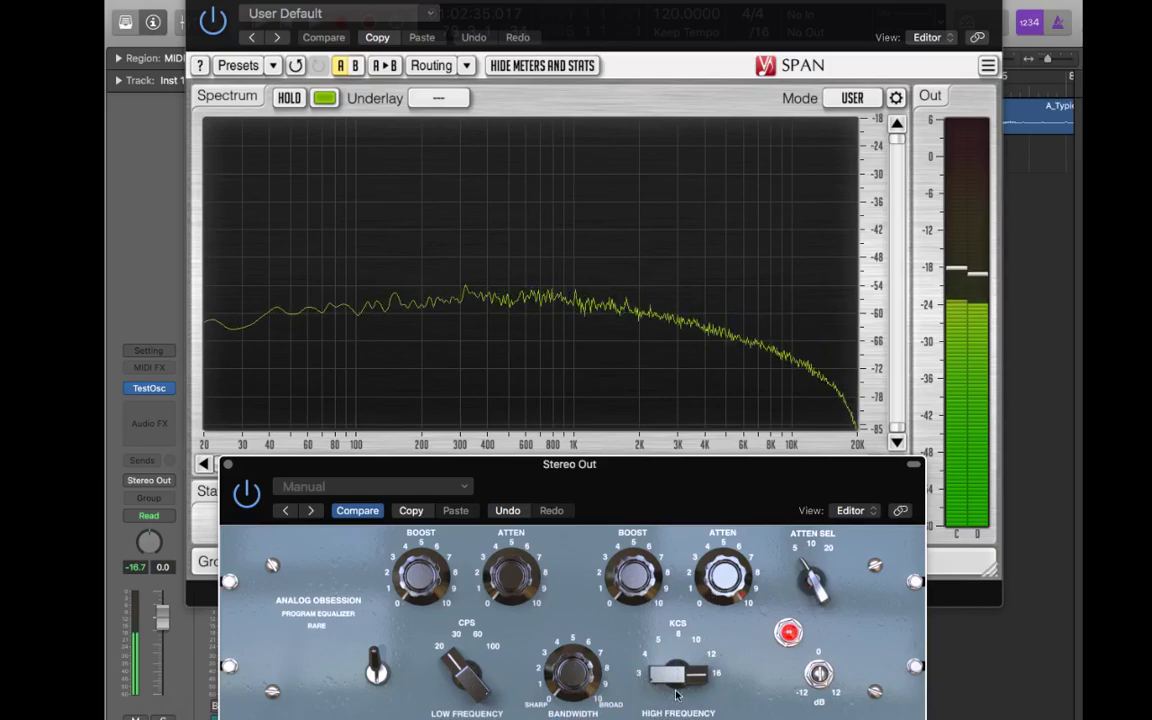
Step: Return the attenuation selector to 20 and step the High Frequency selector down through 12 and 4 to 3 KCS
left_click_drag(665, 706, 665, 670)
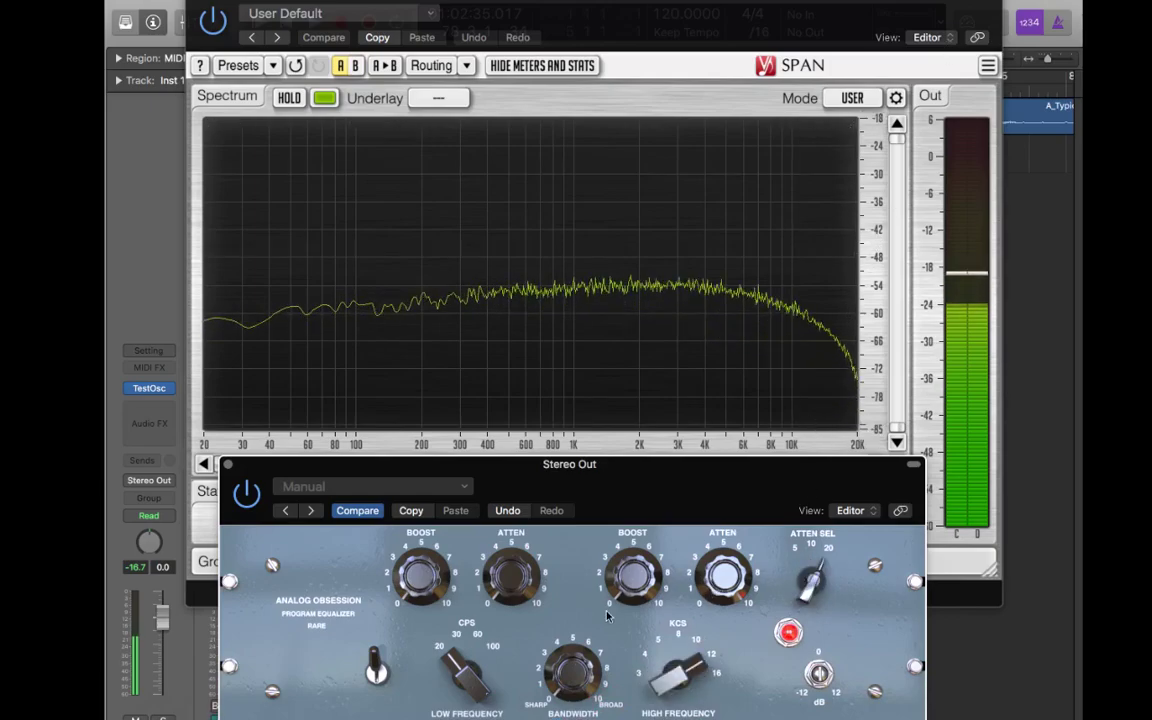
mouse_move(703, 655)
left_mouse_down()
mouse_move(703, 690)
mouse_move(683, 661)
left_mouse_up()
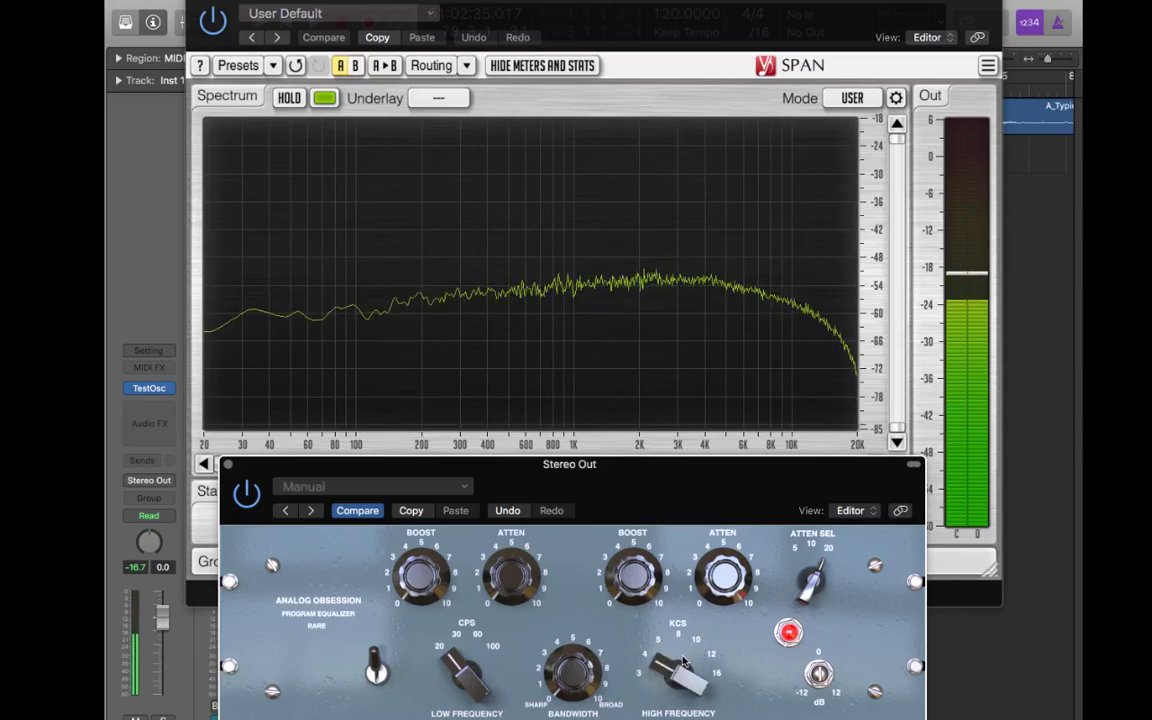
left_click_drag(676, 713, 676, 700)
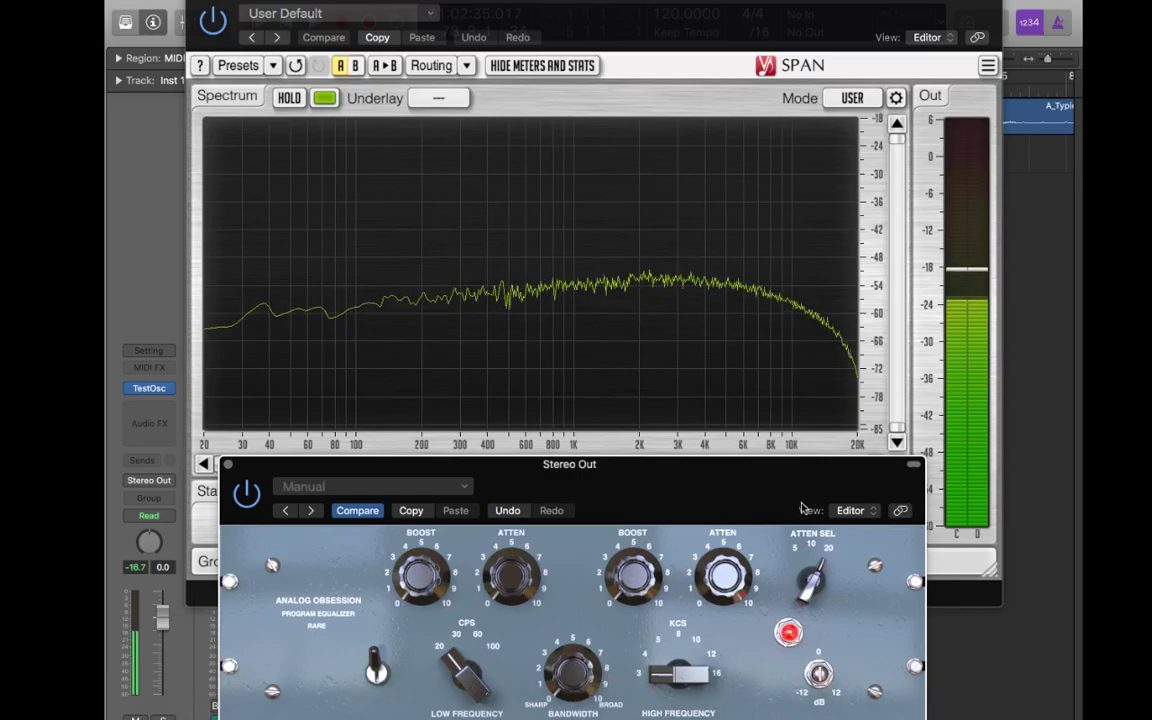